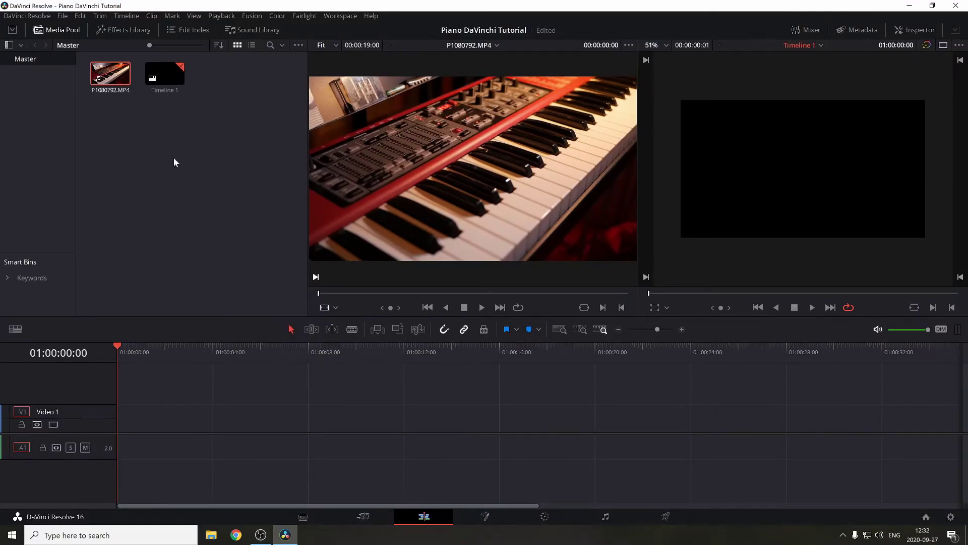
- Place P1080792.MP4 at the start of Timeline 1 and delete its audio, keeping only the video
drag(112, 80, 157, 429)
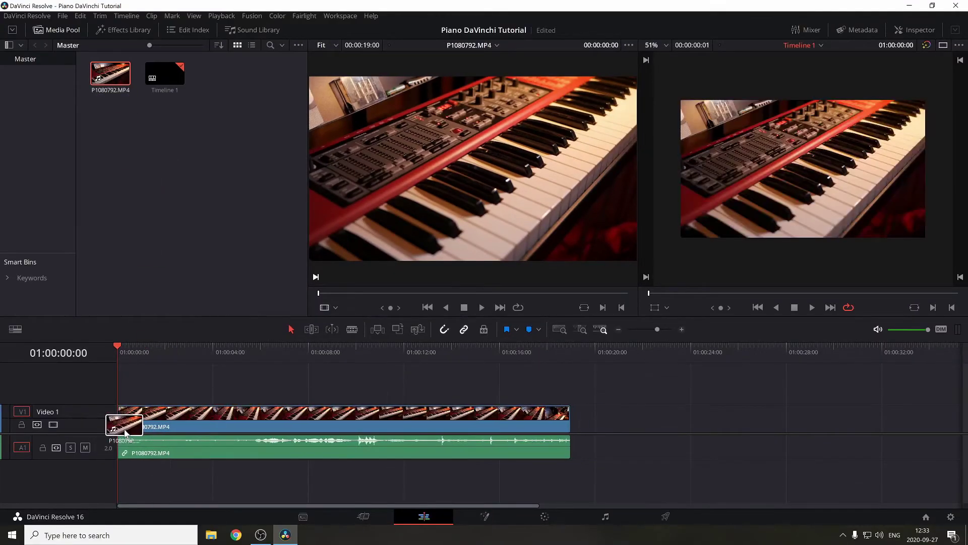
click(187, 455)
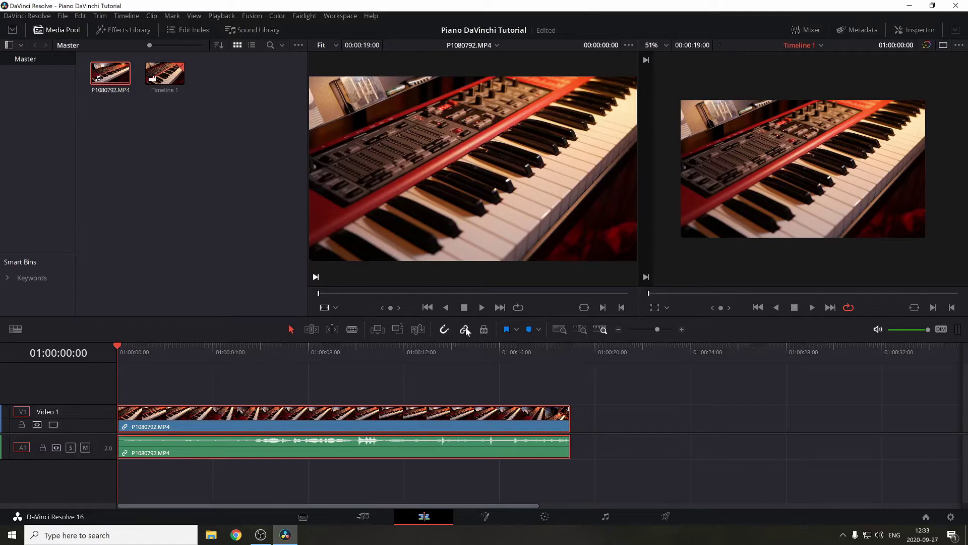
key(Delete)
- Split the video clip at 01:00:09:13 and remove the part before the cut, closing the gap
click(345, 402)
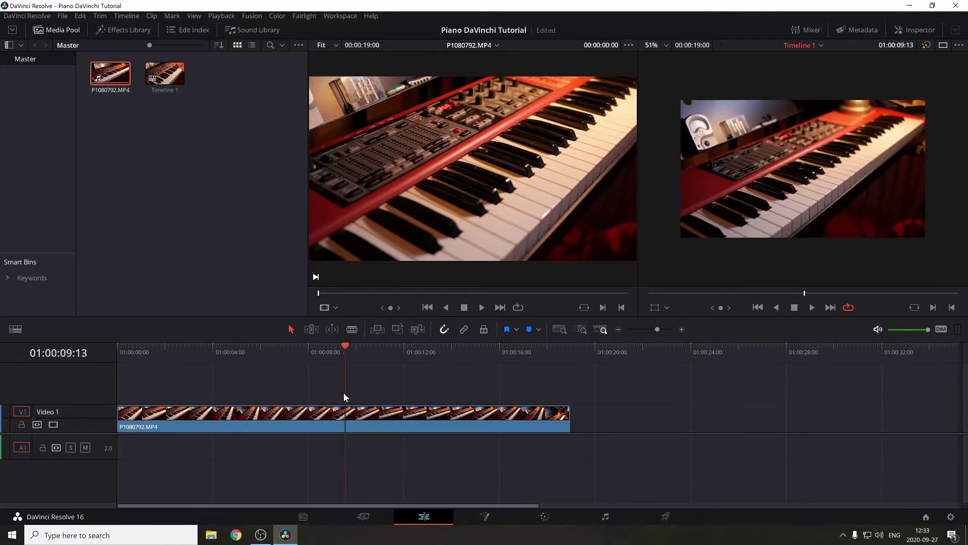
key(b)
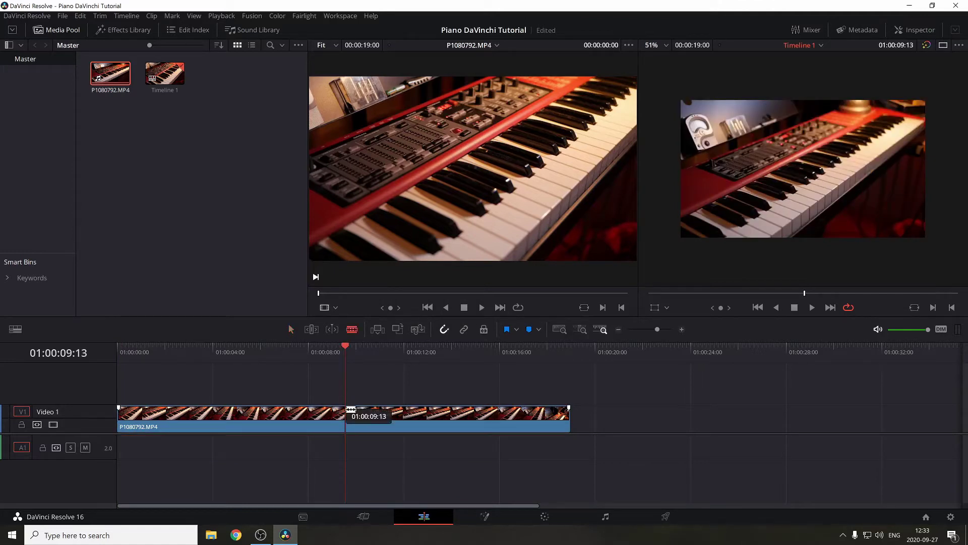
click(346, 413)
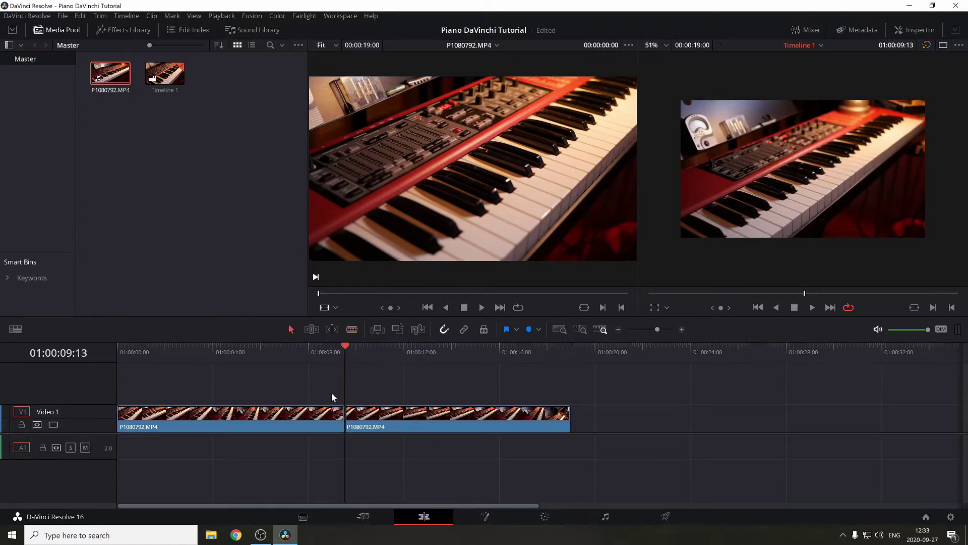
click(291, 330)
click(357, 414)
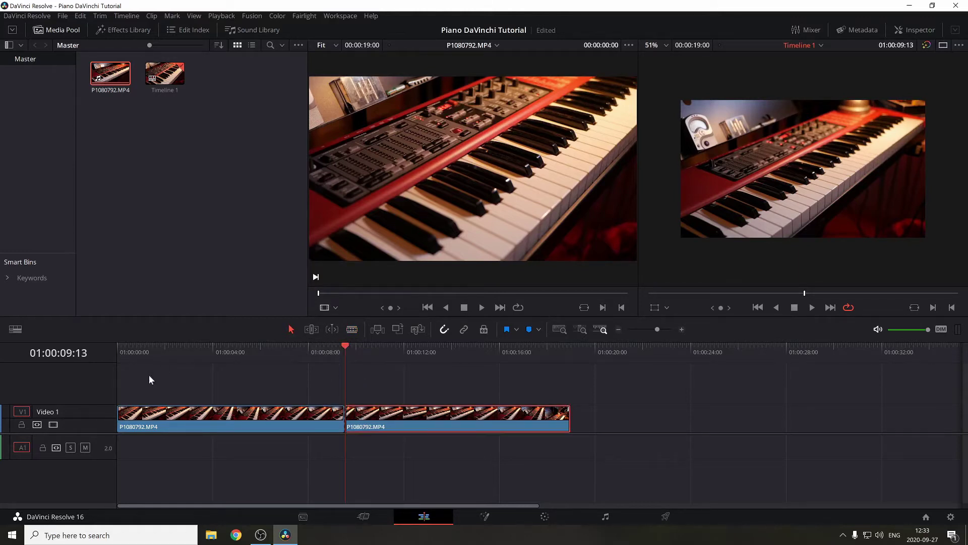
click(309, 423)
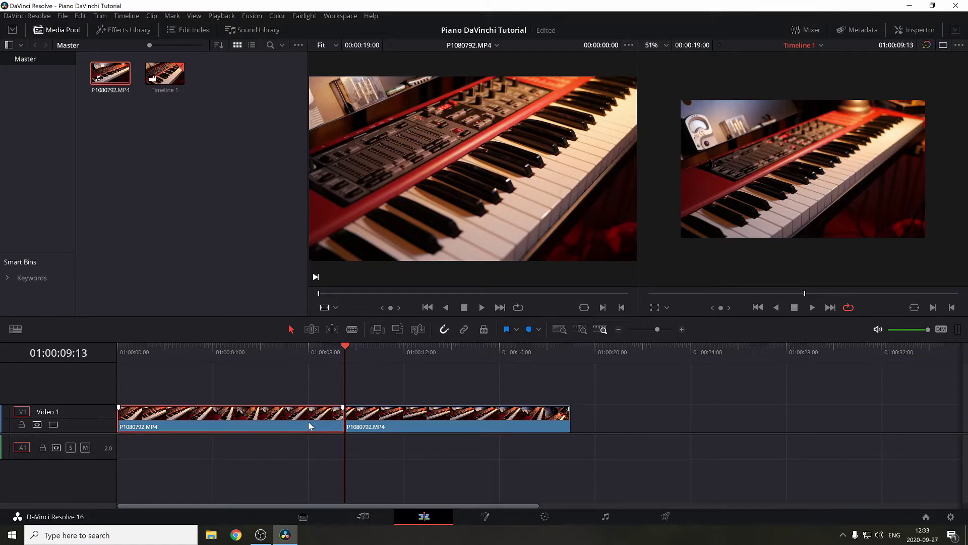
key(Delete)
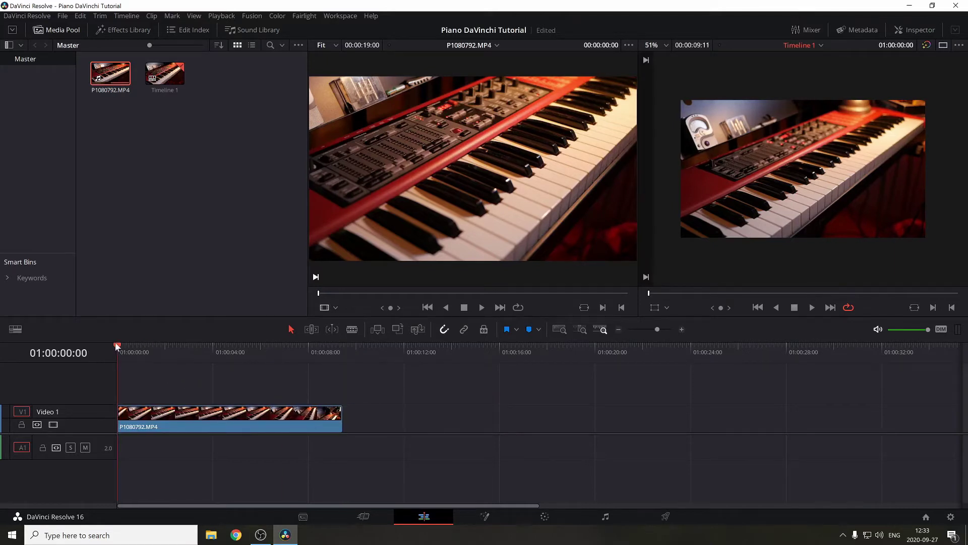
- Split the remaining clip at 01:00:02:02 and delete everything after the cut
drag(116, 343, 167, 348)
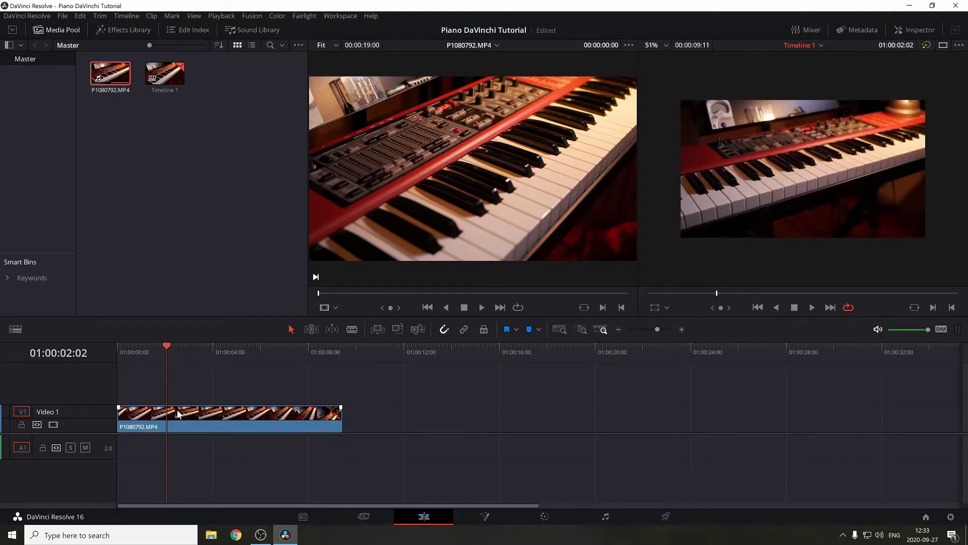
key(ctrl+b)
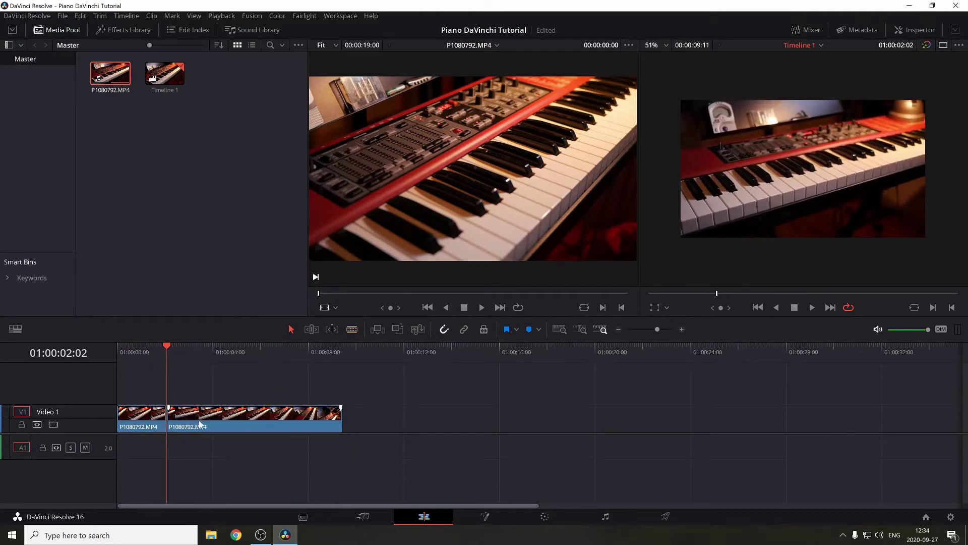
click(206, 419)
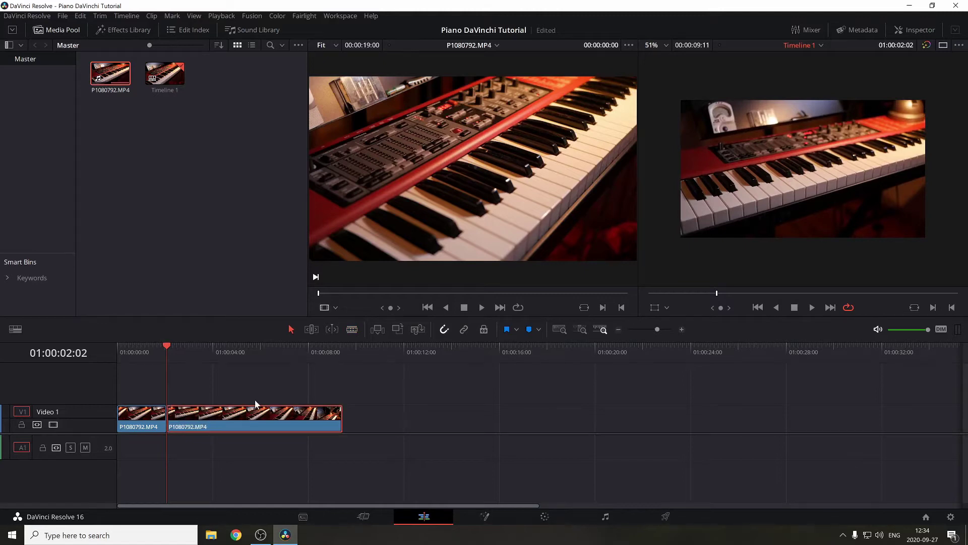
key(Delete)
- Preview the trimmed clip from its beginning and save the project
drag(167, 353, 121, 351)
key(space)
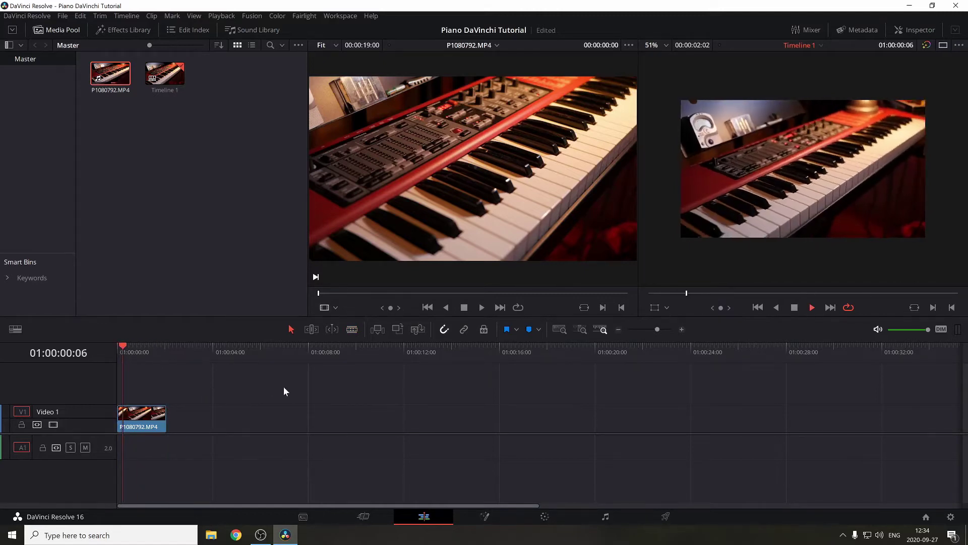
key(space)
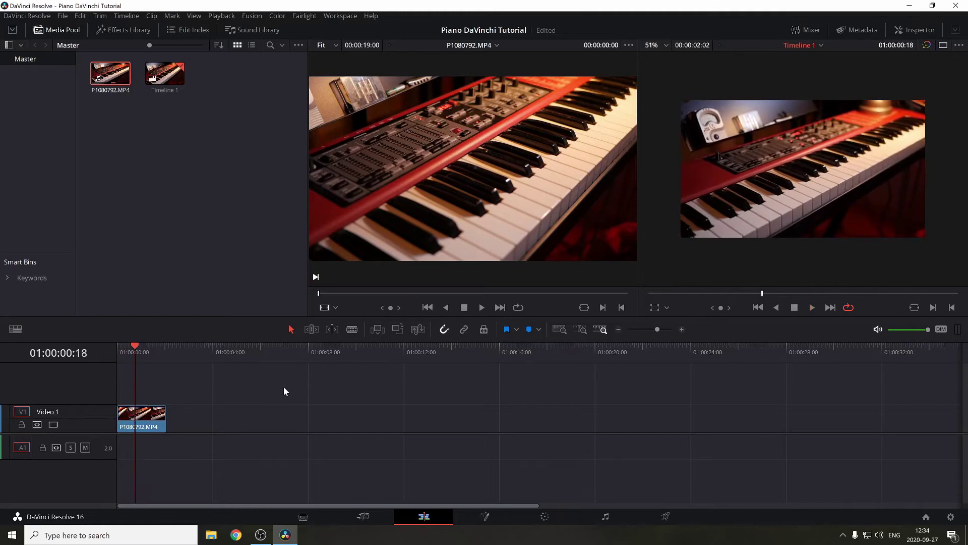
key(ctrl+s)
click(853, 28)
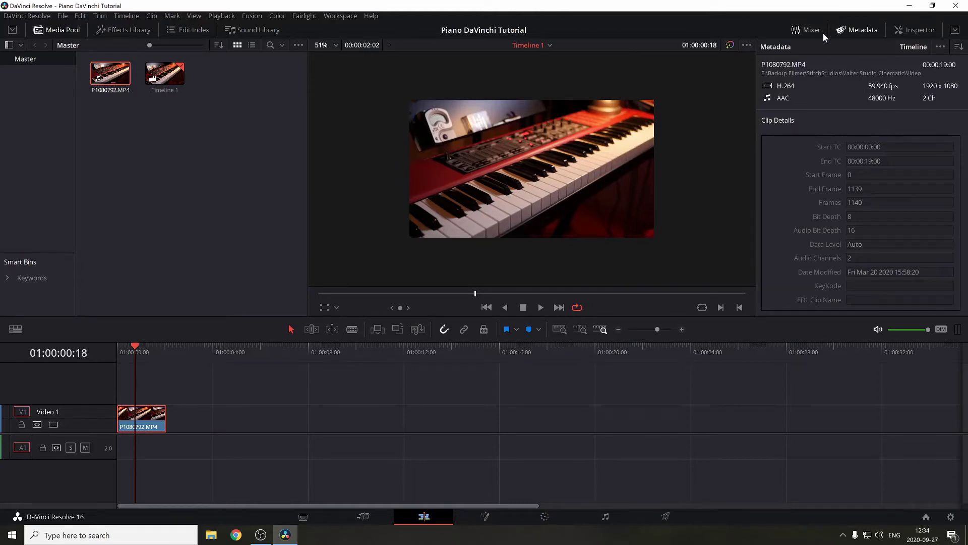
click(843, 32)
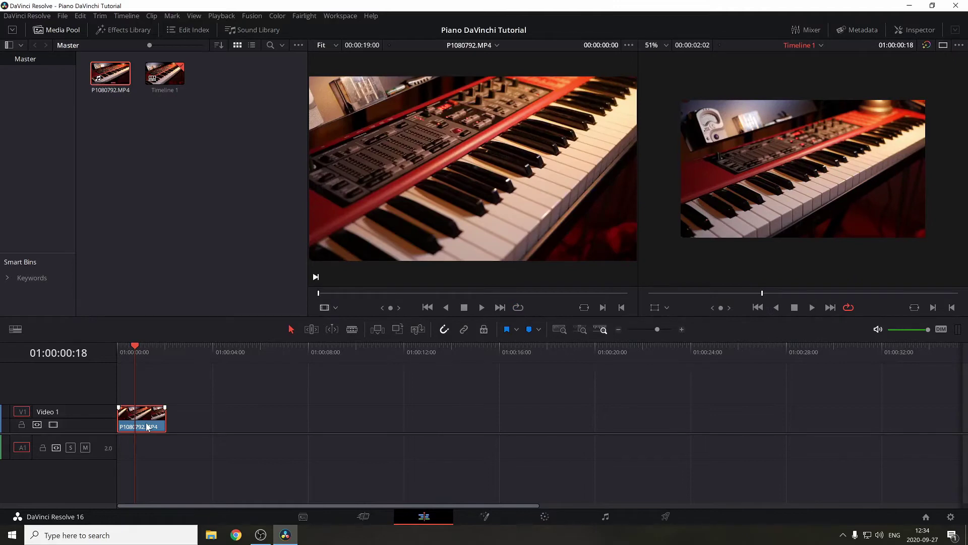
- Slow the clip to 50% speed with the retime controls, hide the controls and play the result
key(ctrl+r)
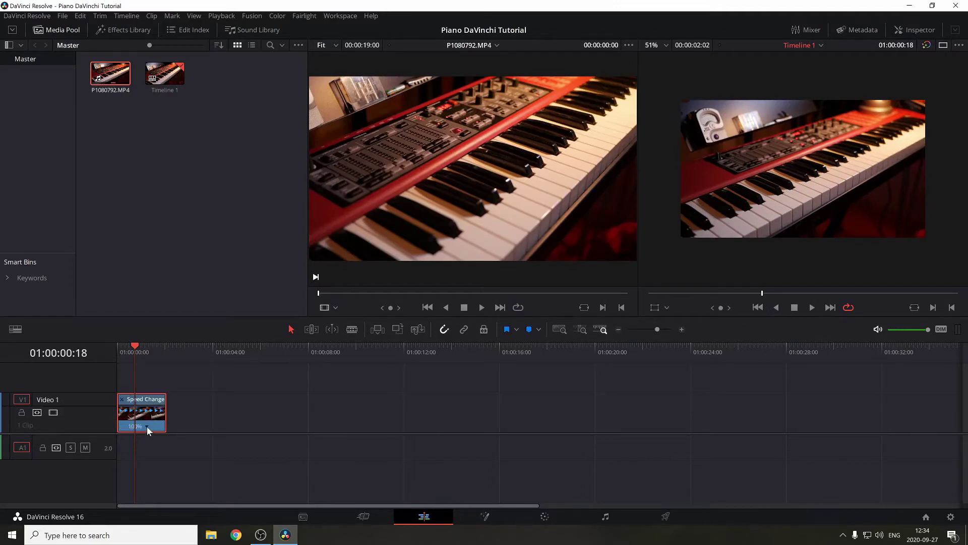
click(147, 425)
mouse_move(176, 459)
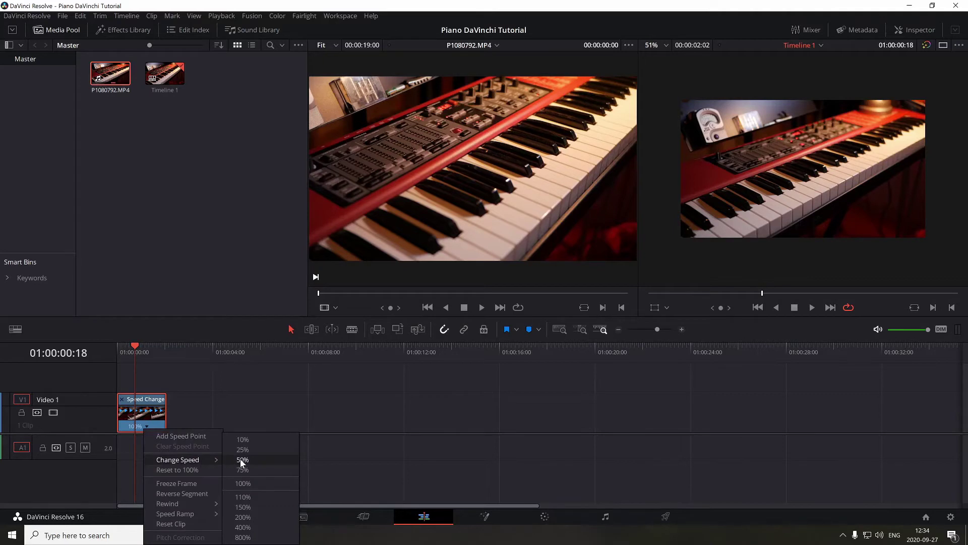
click(244, 460)
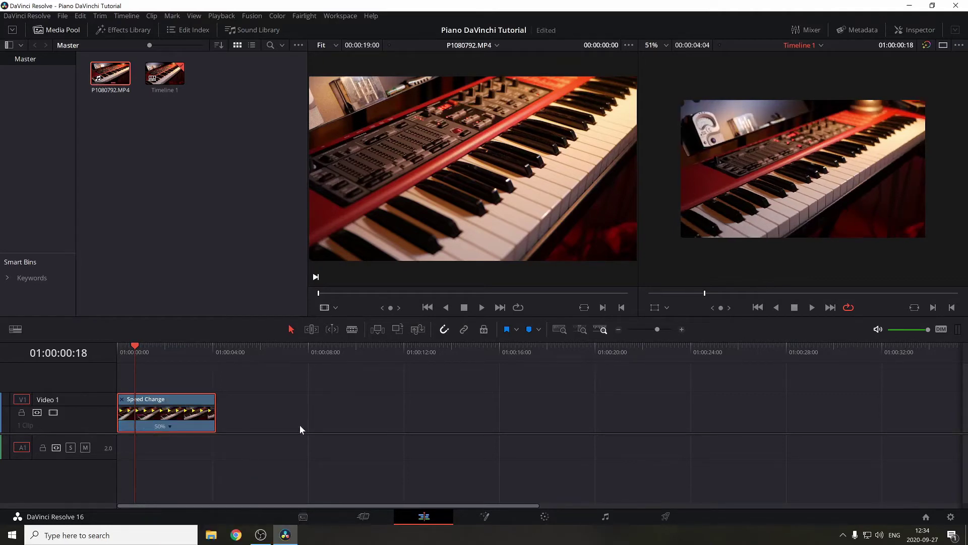
key(ctrl+r)
key(space)
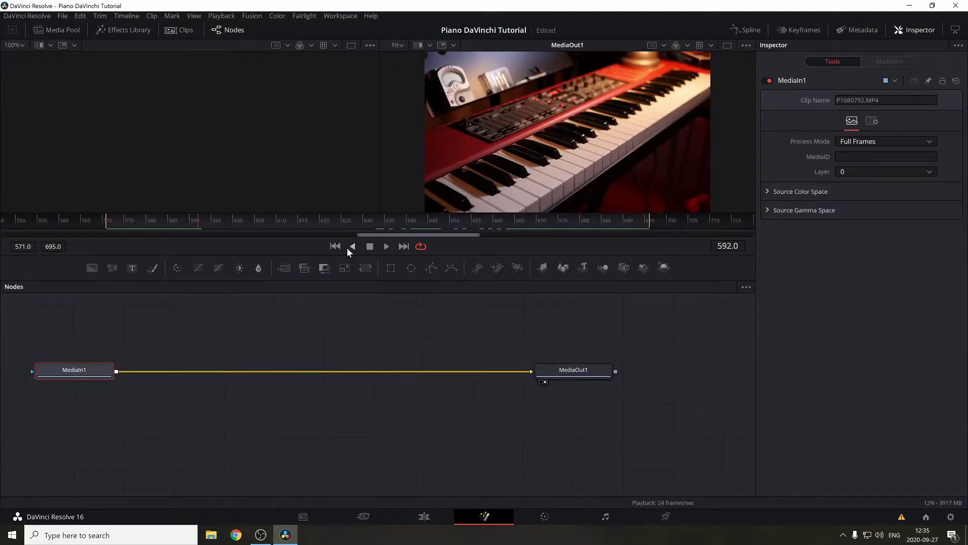
- On the Fusion page, go to the clip's first frame, 571, and show the whole image in the viewer
click(338, 247)
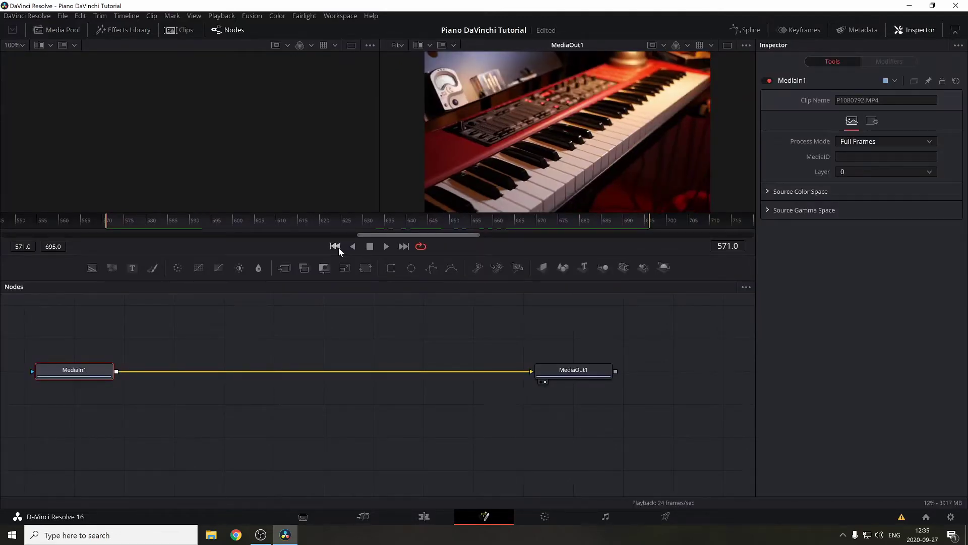
scroll(587, 138, down, 4)
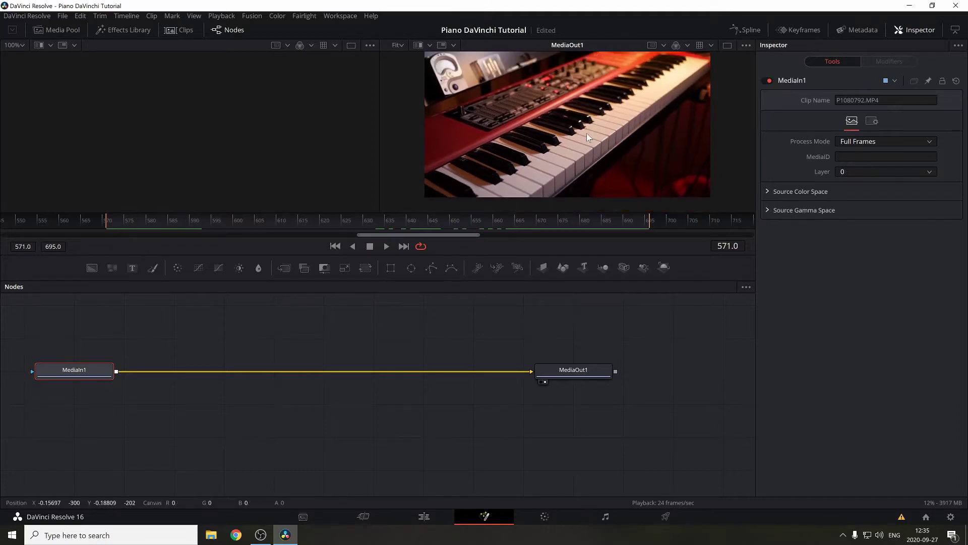
scroll(587, 137, up, 1)
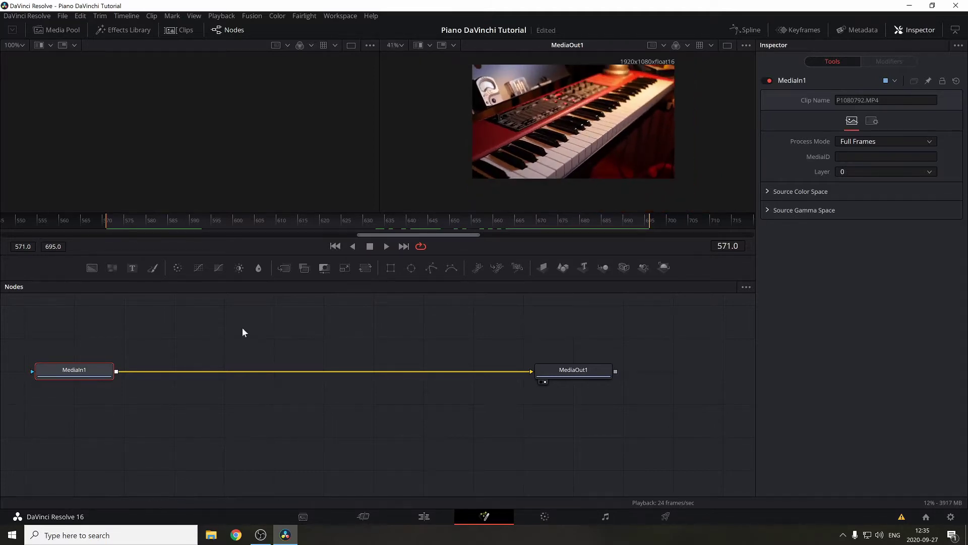
drag(252, 324, 299, 356)
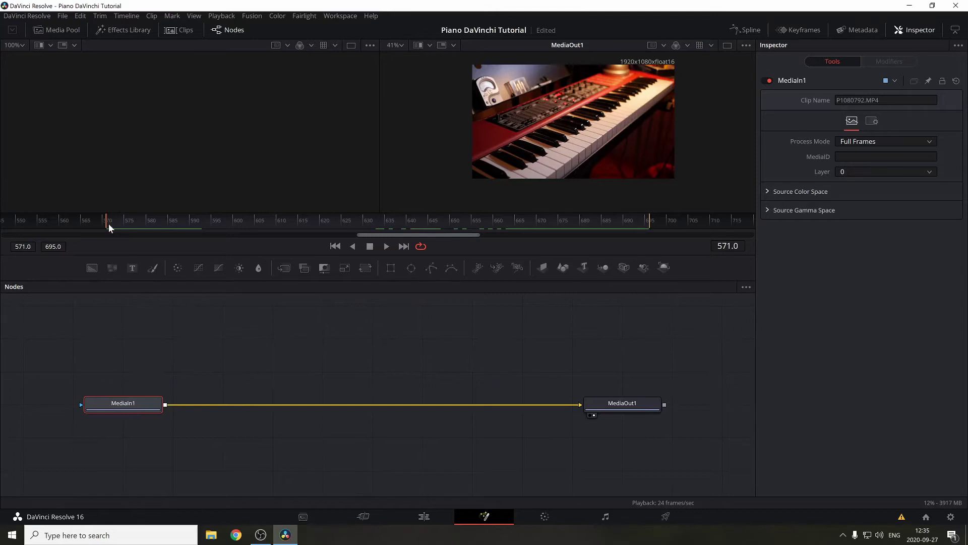
click(265, 362)
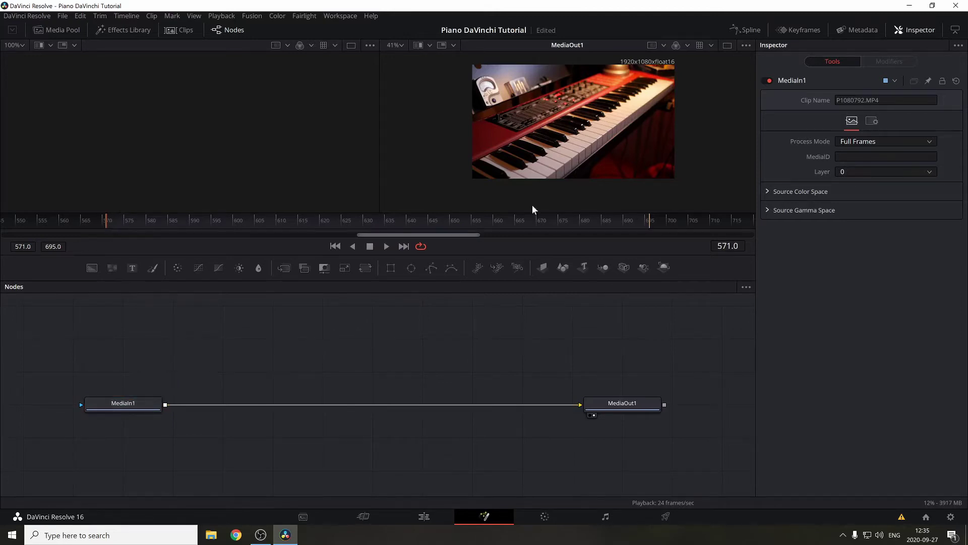
- Enlarge the piano keys in the viewer and move the MediaIn1 node closer to MediaOut1
scroll(575, 141, up, 4)
scroll(546, 171, up, 1)
drag(115, 409, 209, 405)
scroll(192, 405, down, 1)
drag(159, 376, 234, 433)
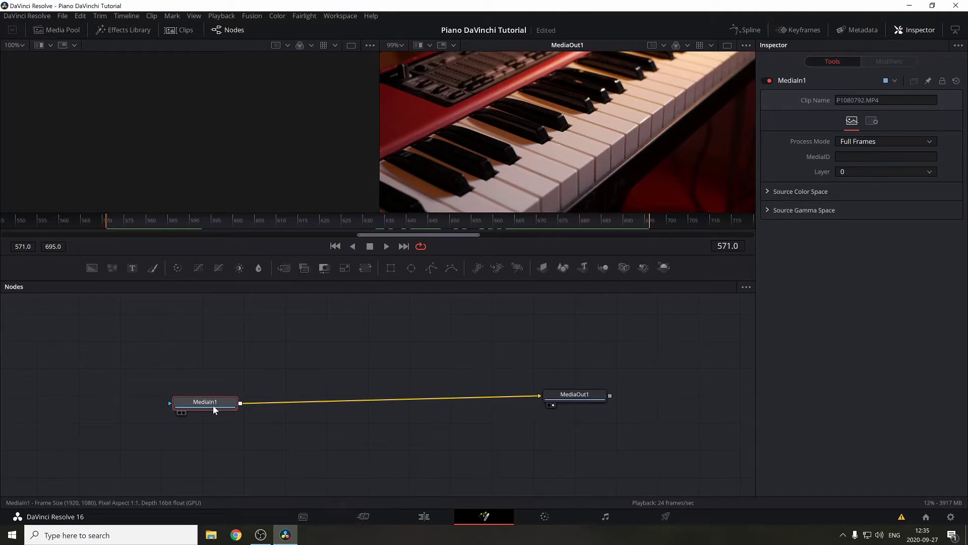
- Add a second MediaIn node above the existing connection and spread MediaIn1 and MediaOut1 further apart
click(356, 361)
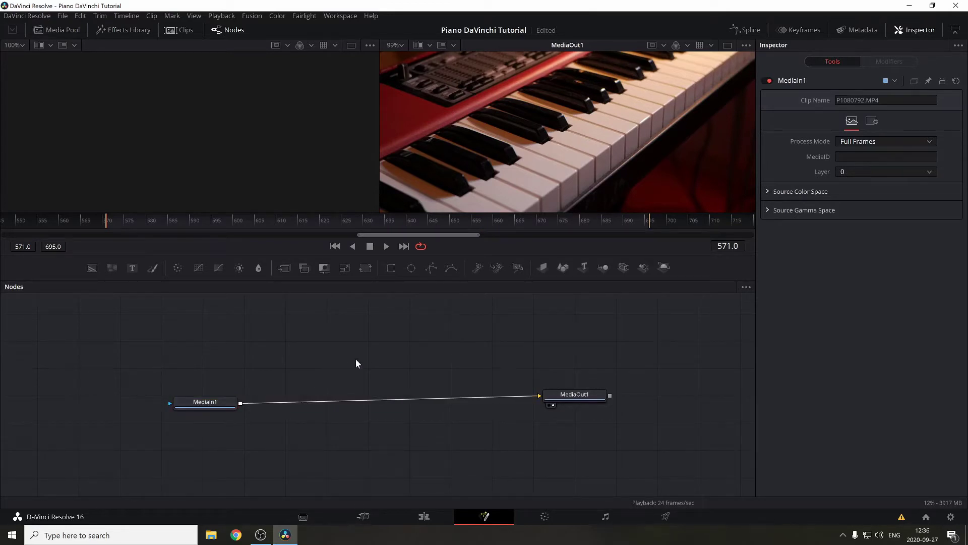
key(shift+space)
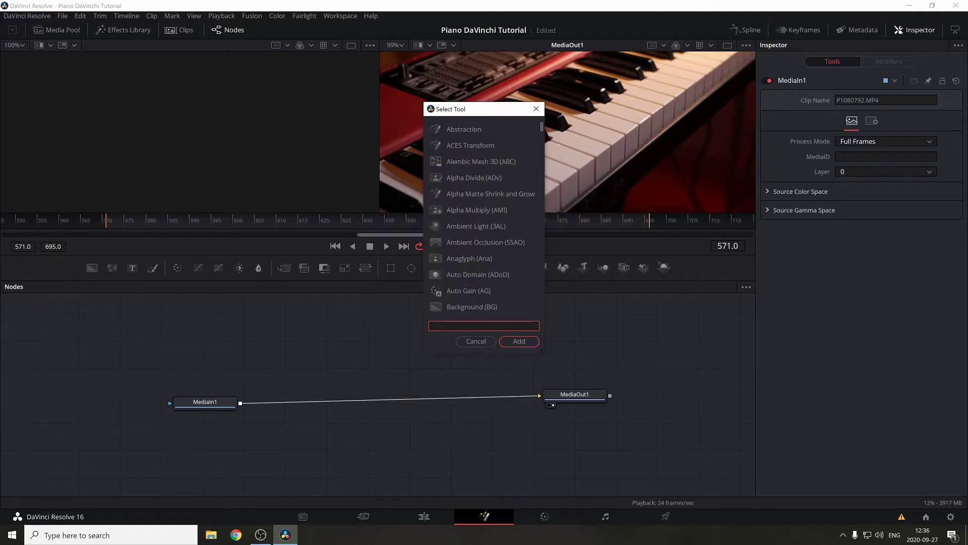
text(medi)
key(Return)
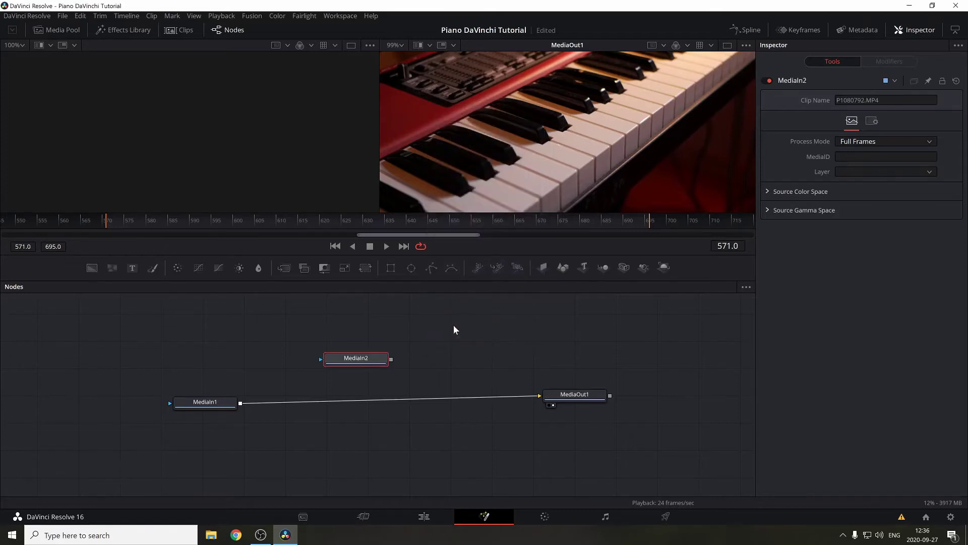
drag(361, 362, 394, 363)
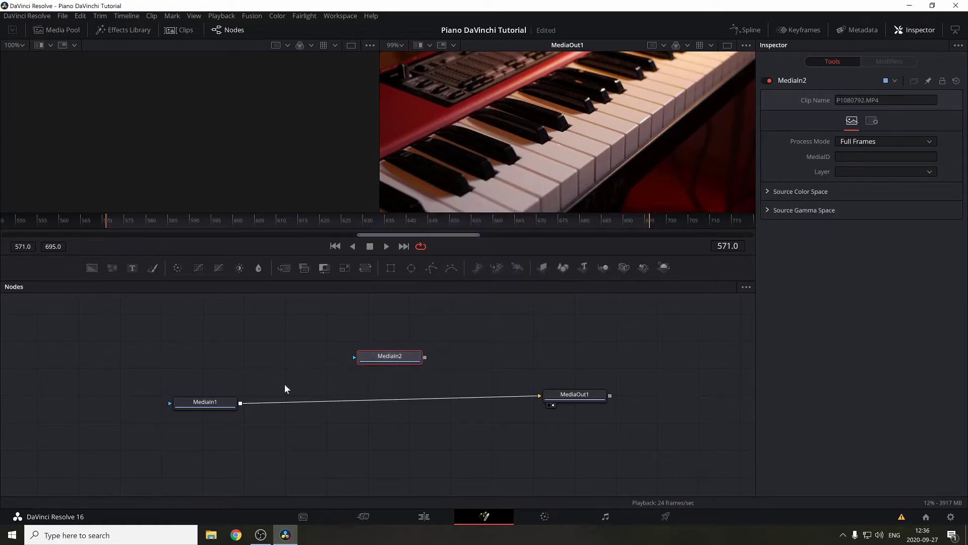
drag(212, 403, 194, 406)
drag(572, 400, 635, 402)
- Rename the MediaIn2 node to Key1 and shift it slightly up towards MediaOut1
drag(313, 325, 476, 381)
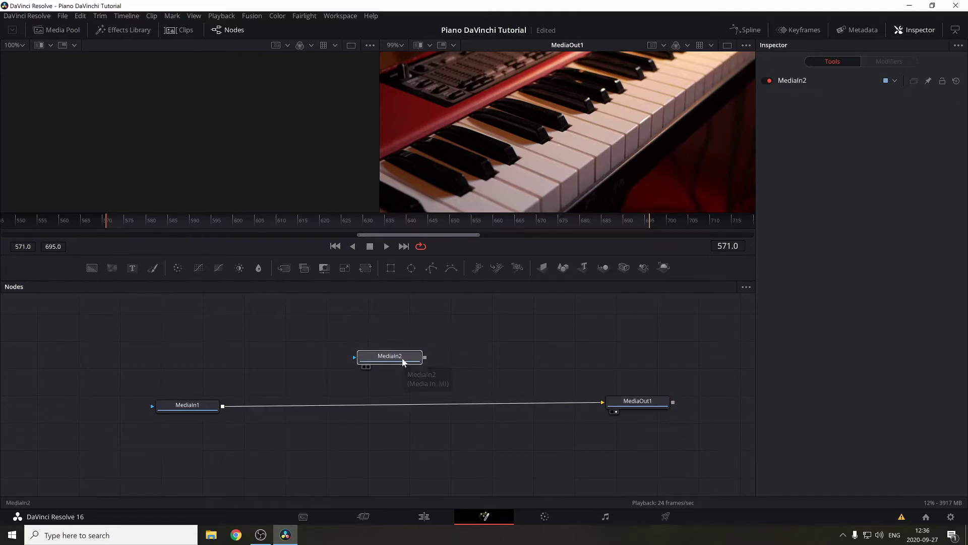
key(F2)
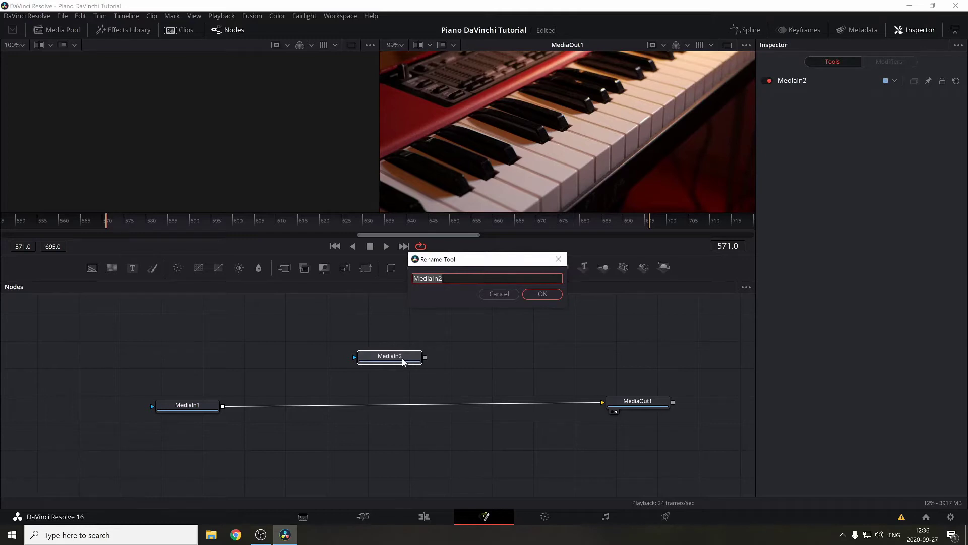
text(Key1)
key(Return)
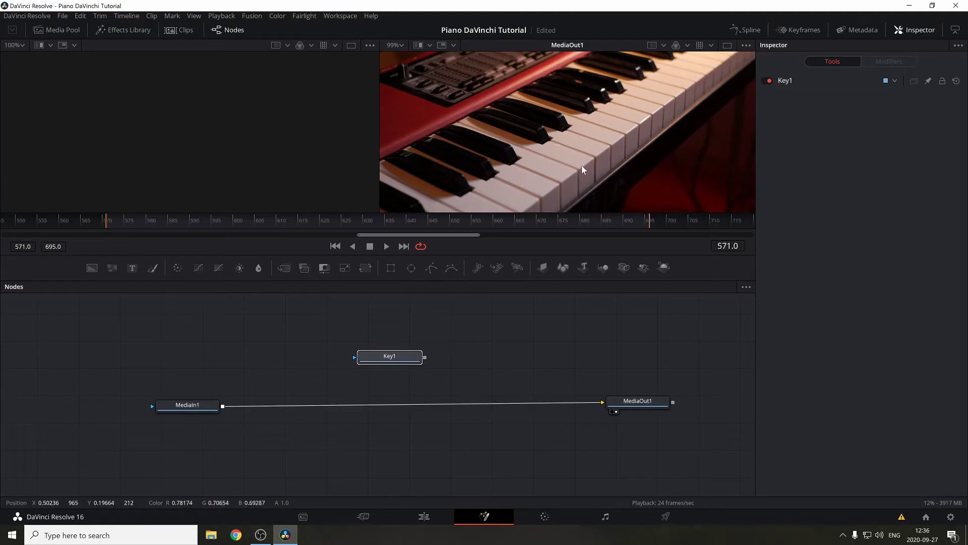
drag(392, 359, 411, 352)
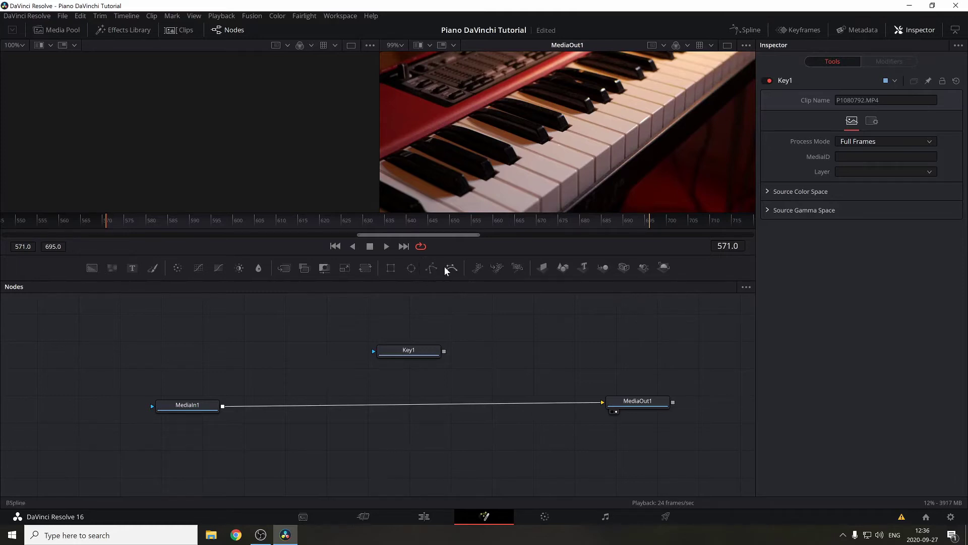
- Add a Polygon mask node above Key1 and trace the front edges and black-key notch of one white piano key
click(434, 268)
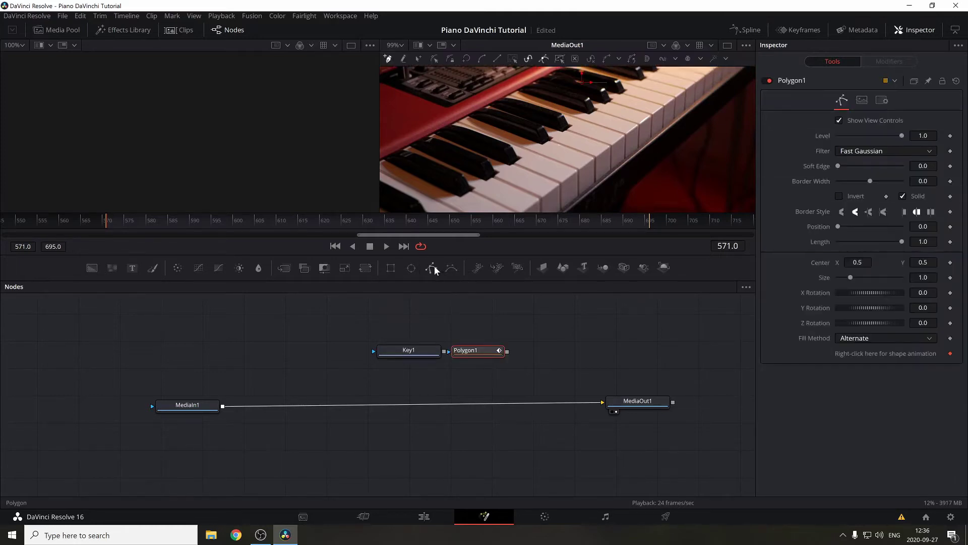
scroll(471, 144, up, 2)
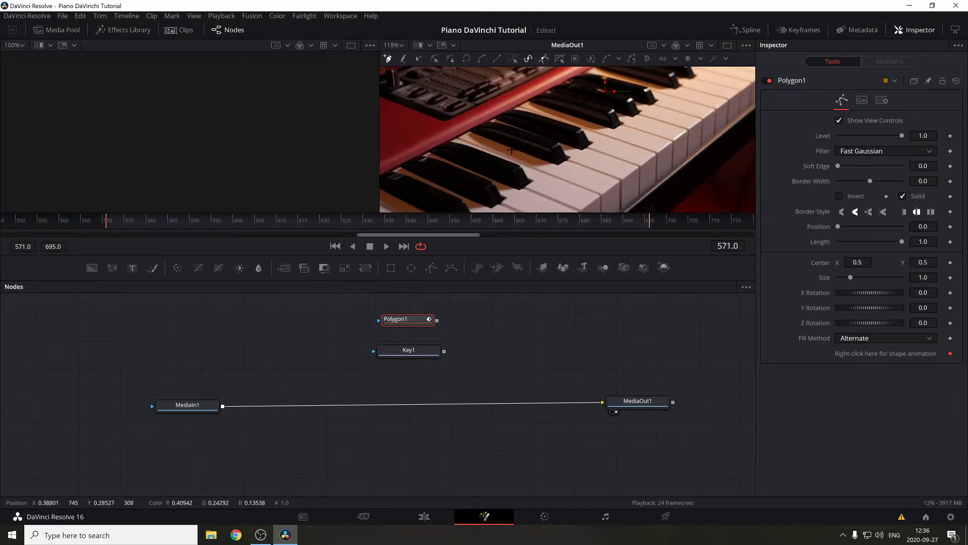
scroll(510, 152, up, 4)
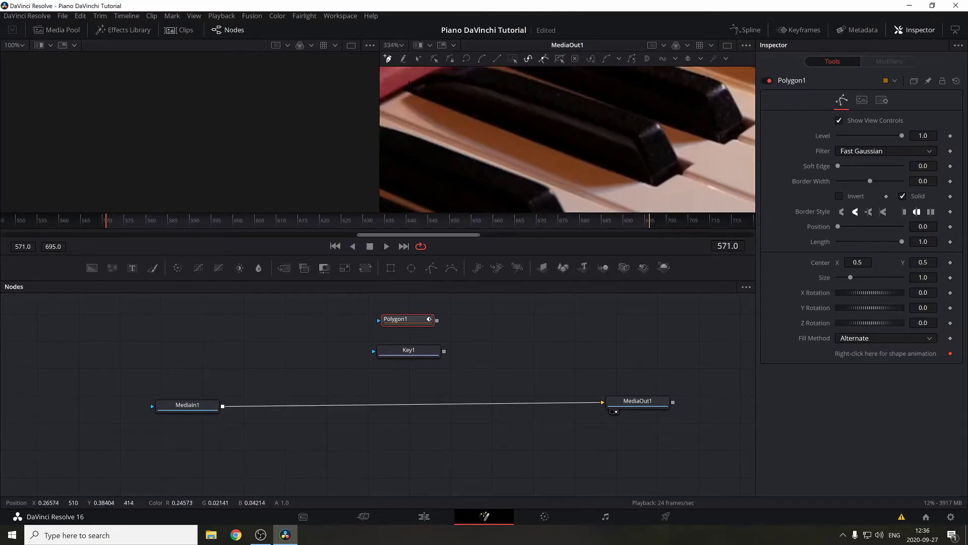
scroll(488, 123, down, 2)
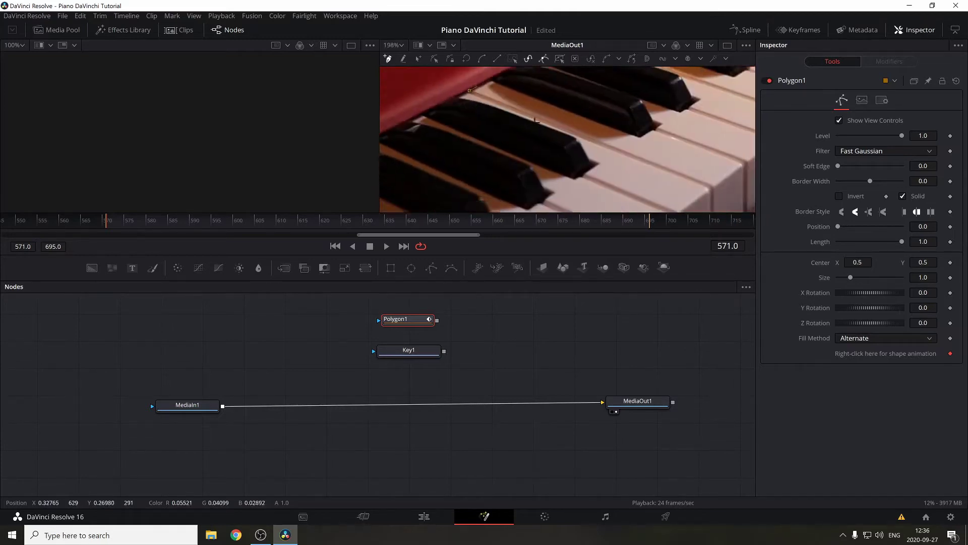
click(588, 151)
click(588, 202)
click(623, 175)
click(621, 129)
drag(539, 96, 577, 131)
click(571, 128)
click(558, 137)
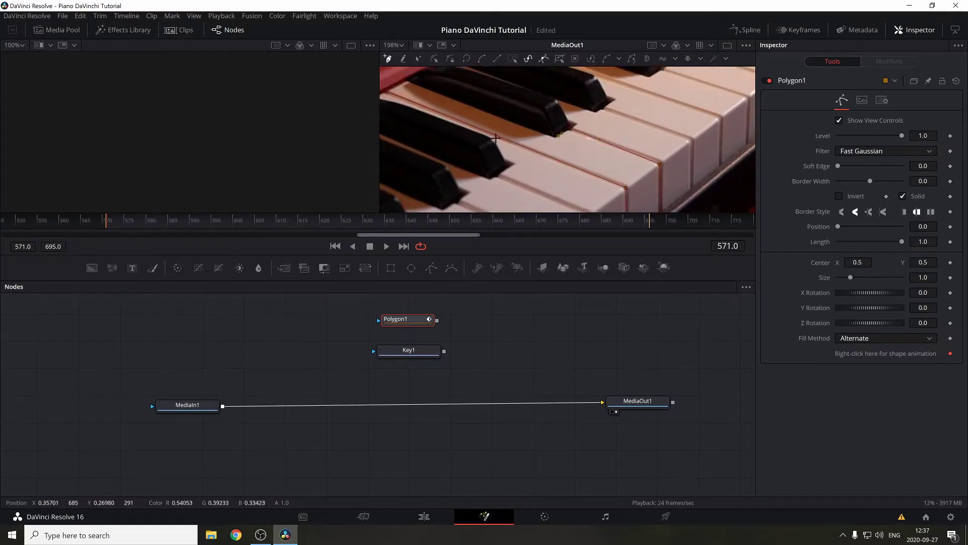
- Close the polygon outline around the white key's back end and set its soft edge to 0.001
drag(471, 111, 528, 135)
scroll(463, 108, up, 4)
click(407, 122)
click(470, 90)
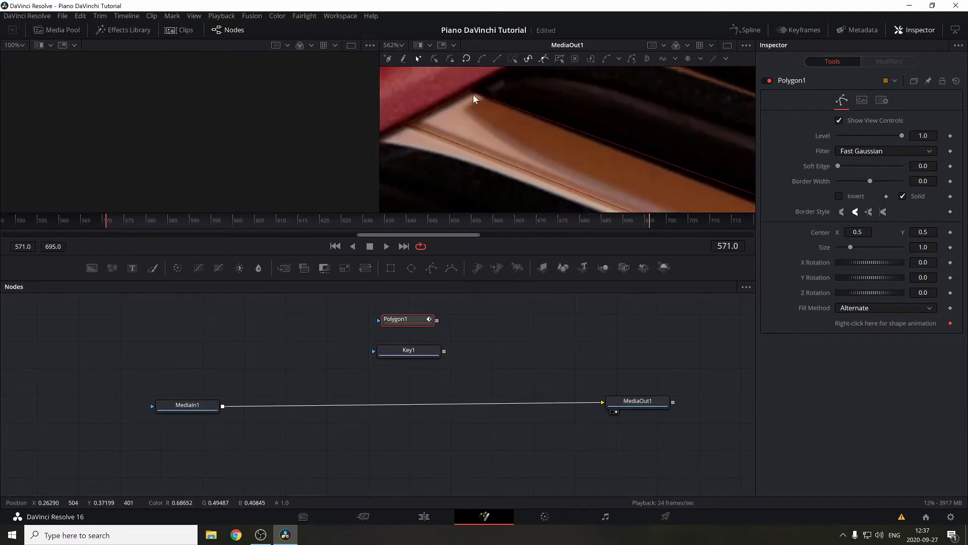
scroll(464, 134, down, 5)
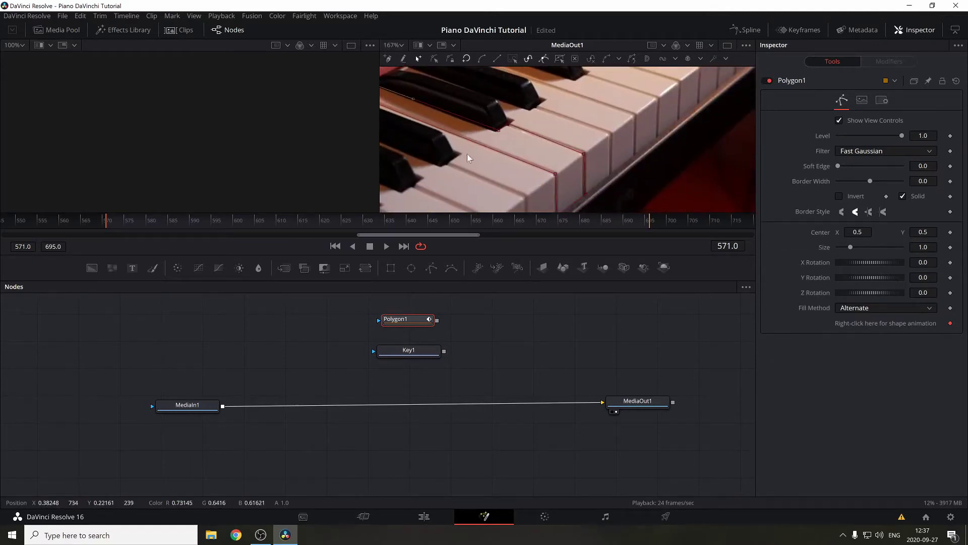
scroll(480, 149, down, 2)
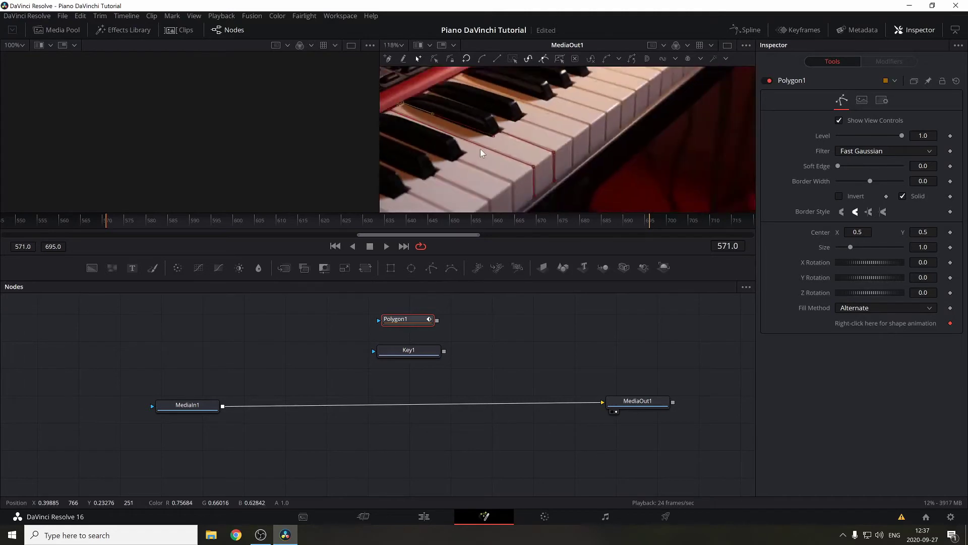
scroll(480, 150, up, 6)
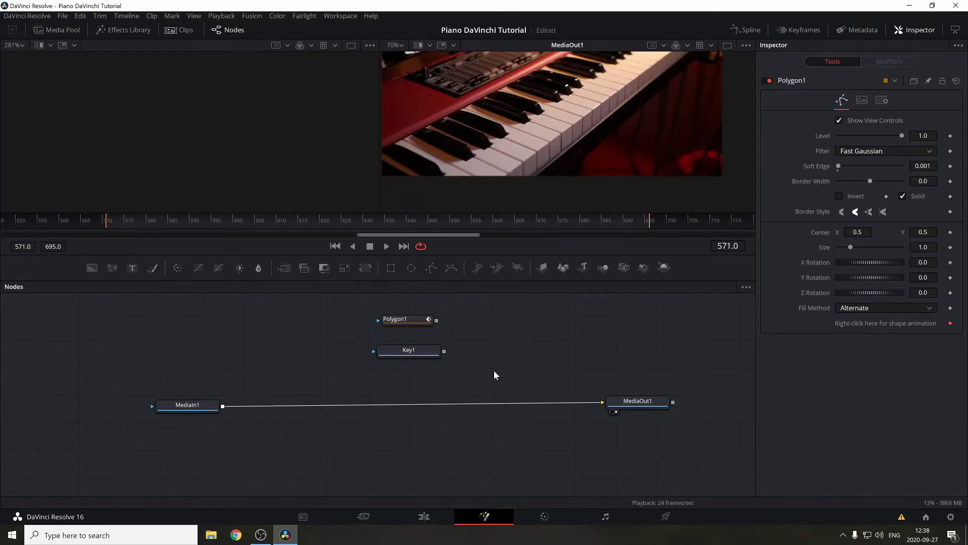
- Add a Merge node and place it just below Key1
key(shift+space)
text(medi)
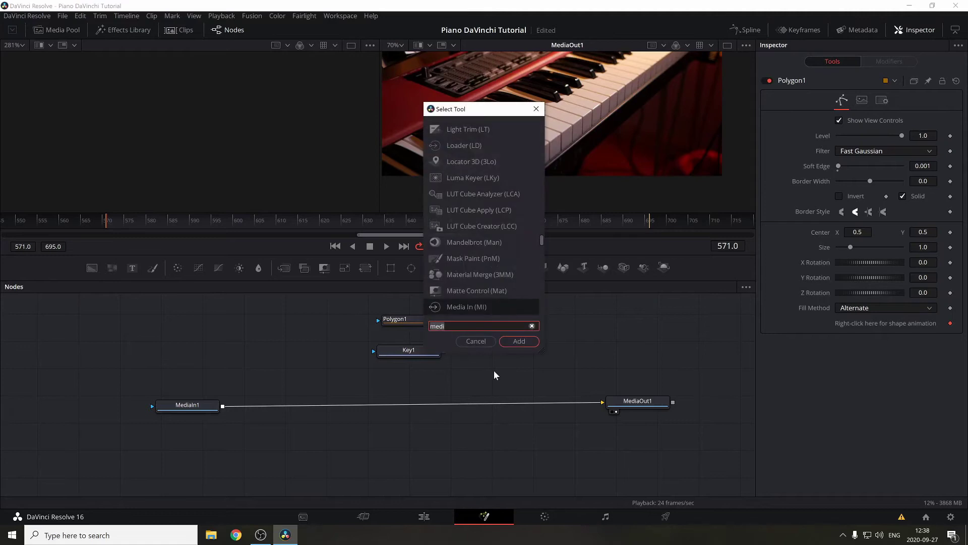
key(BackSpace)
key(BackSpace)
text(rge)
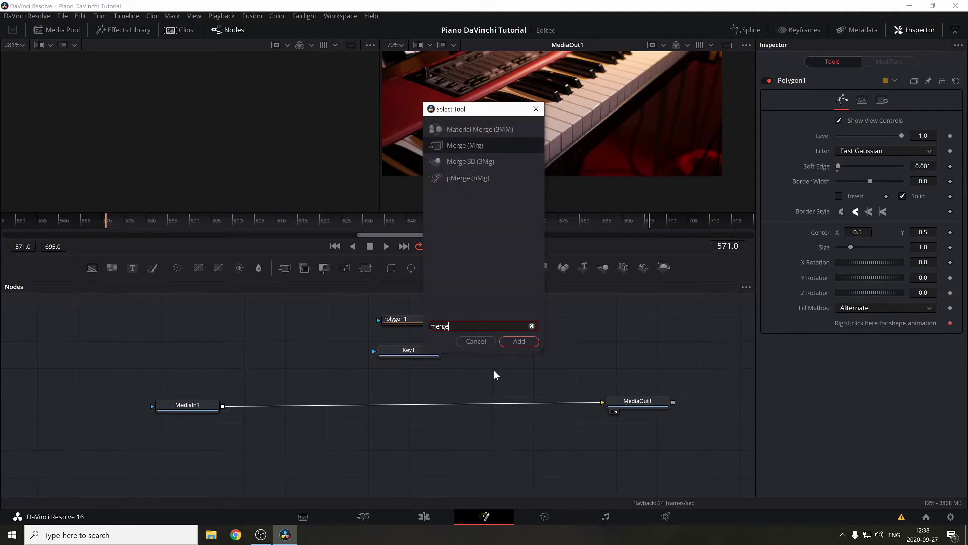
key(Return)
drag(494, 374, 415, 388)
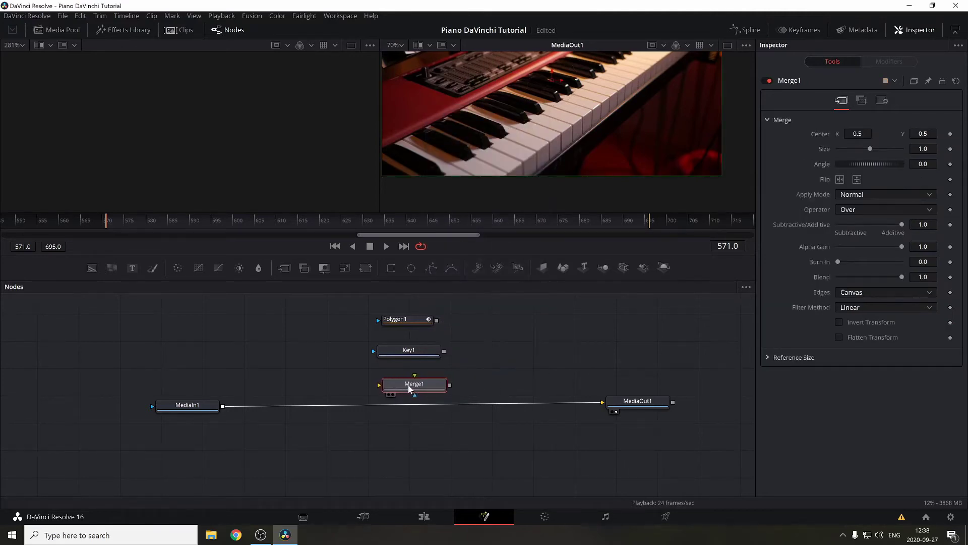
- Connect Key1 and MediaIn1 to Merge1's inputs, and route Merge1's output to MediaOut1
click(403, 351)
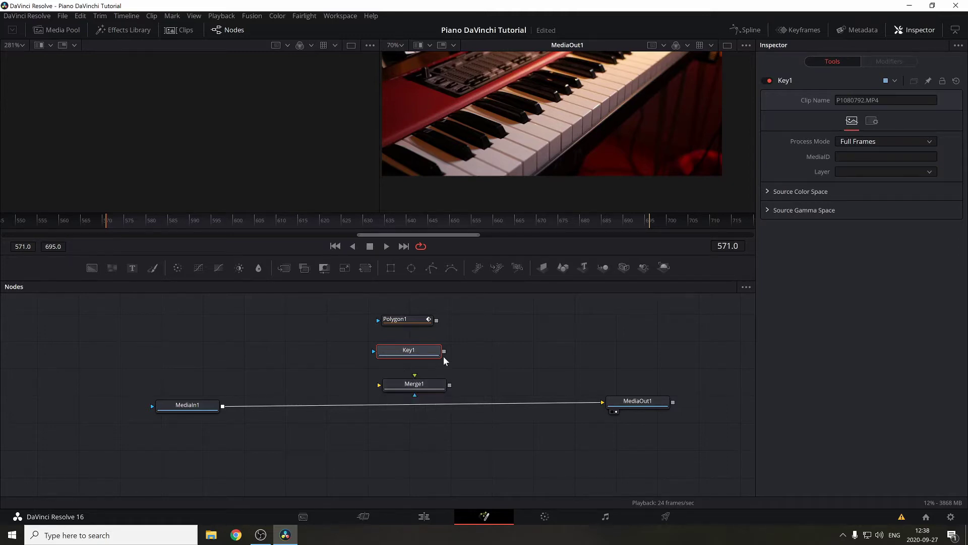
drag(444, 353, 419, 387)
drag(557, 403, 384, 386)
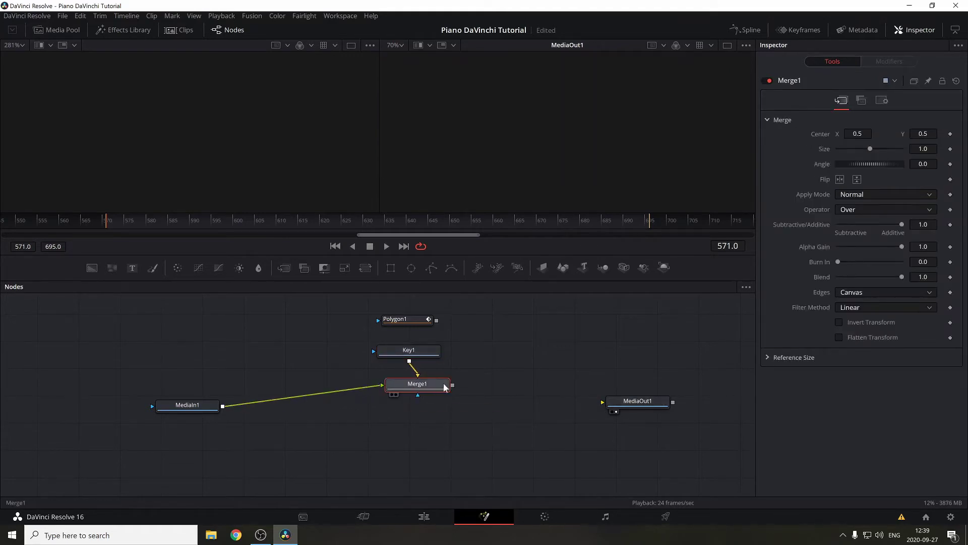
drag(453, 386, 602, 402)
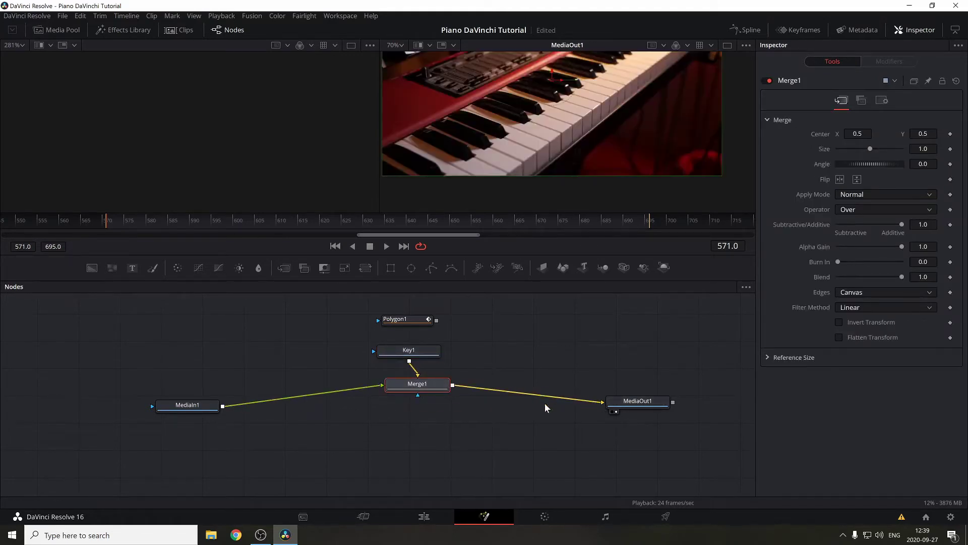
- Lower Merge1 beneath Key1, disconnect MediaIn1 from it, and connect Polygon1 to Key1 as its mask
drag(431, 389, 333, 408)
mouse_move(212, 403)
mouse_down()
mouse_move(252, 414)
mouse_move(222, 411)
mouse_up()
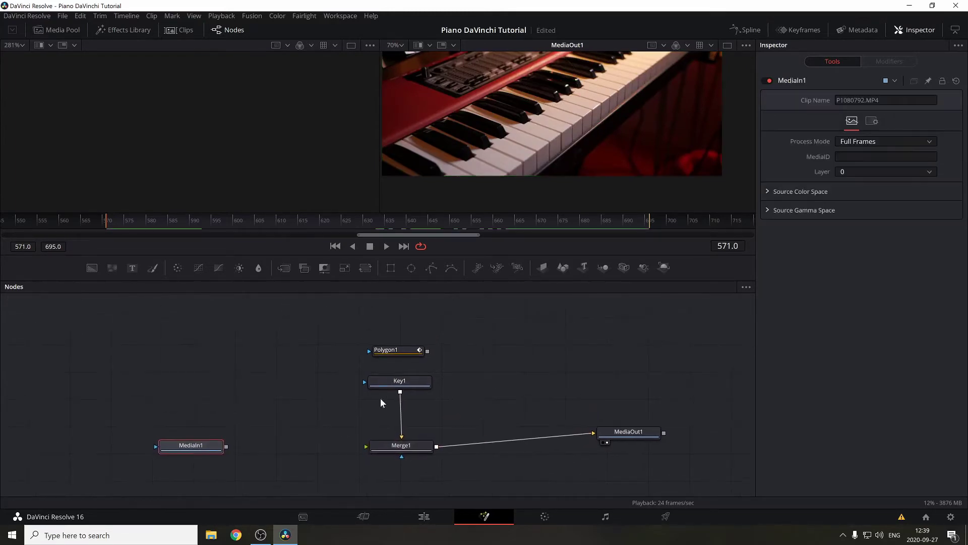
drag(428, 353, 401, 379)
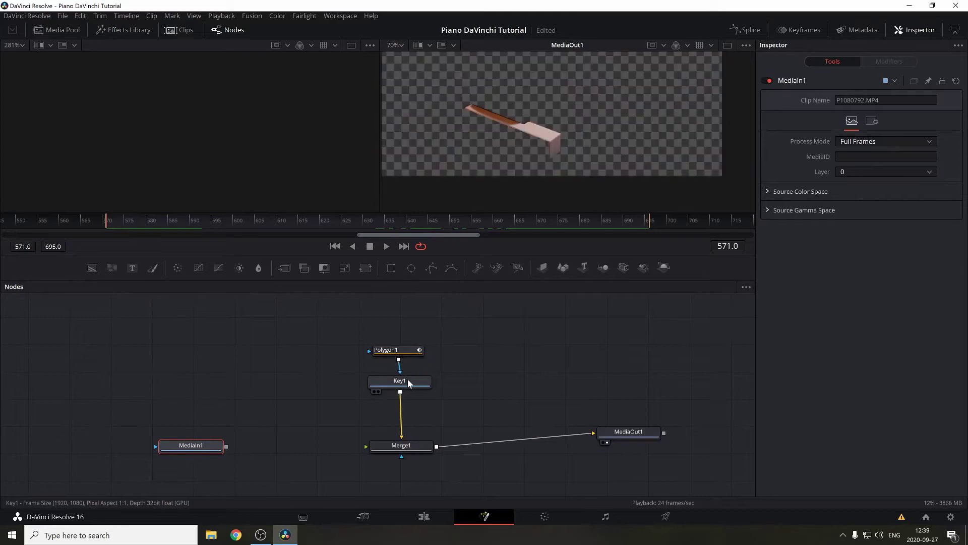
- Refine Polygon1's corner points at the back end of the isolated white key and check the outline
scroll(509, 143, up, 6)
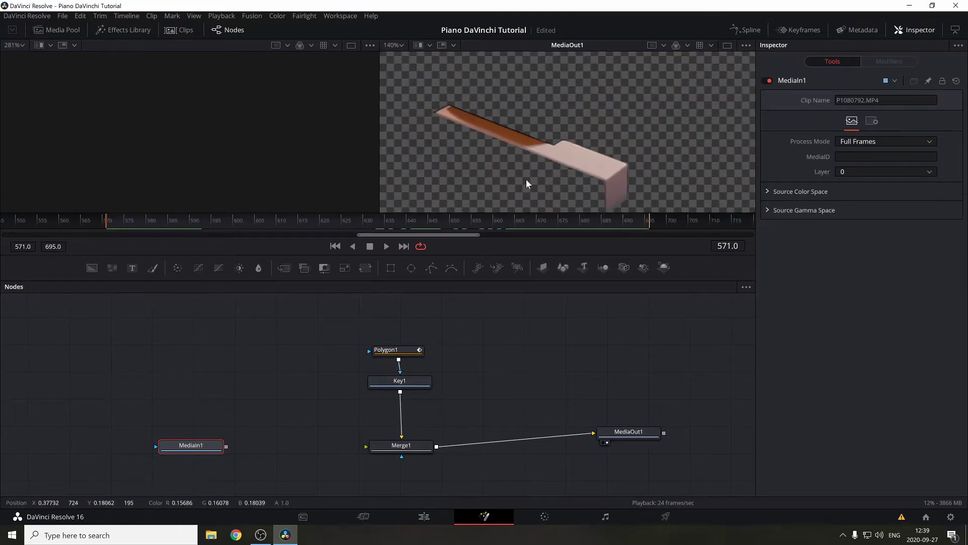
click(391, 350)
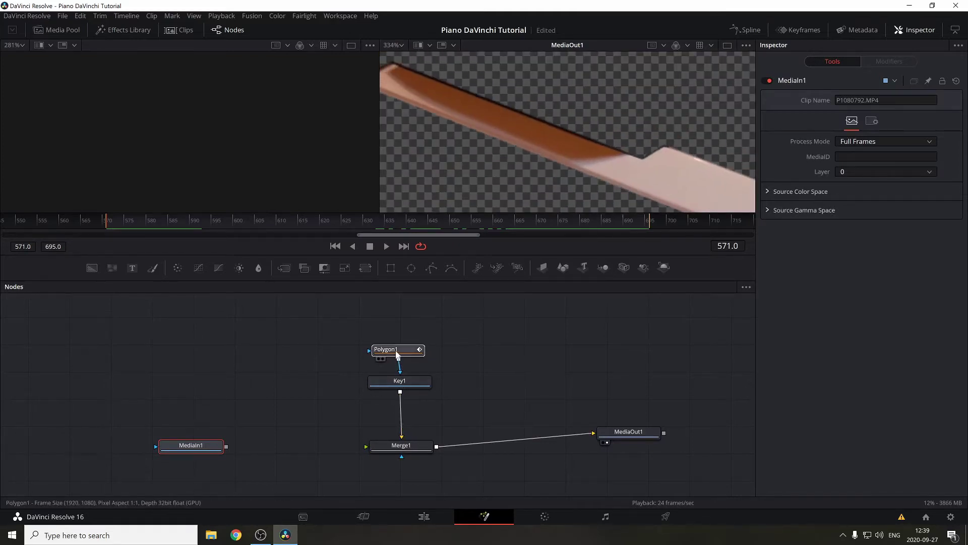
drag(517, 141, 546, 165)
scroll(408, 86, up, 1)
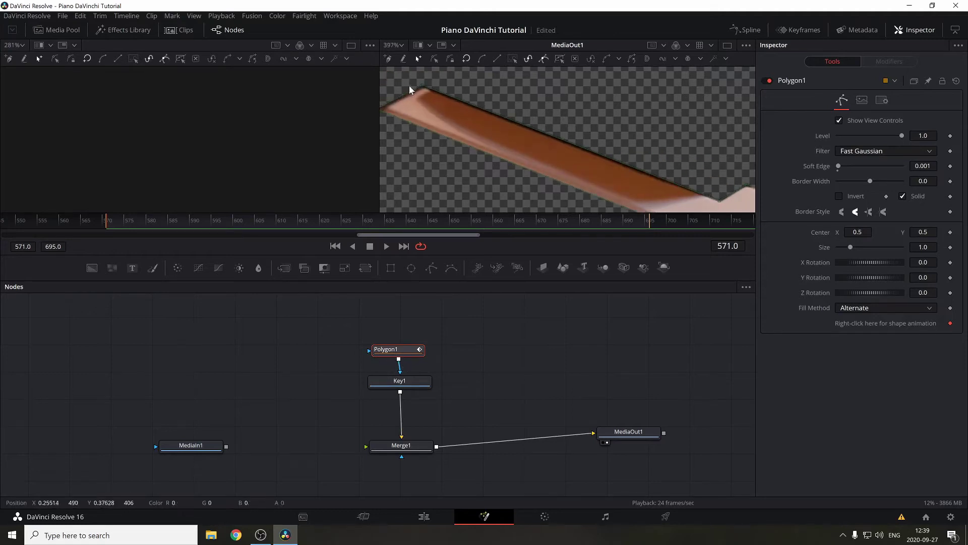
click(422, 88)
drag(421, 89, 424, 87)
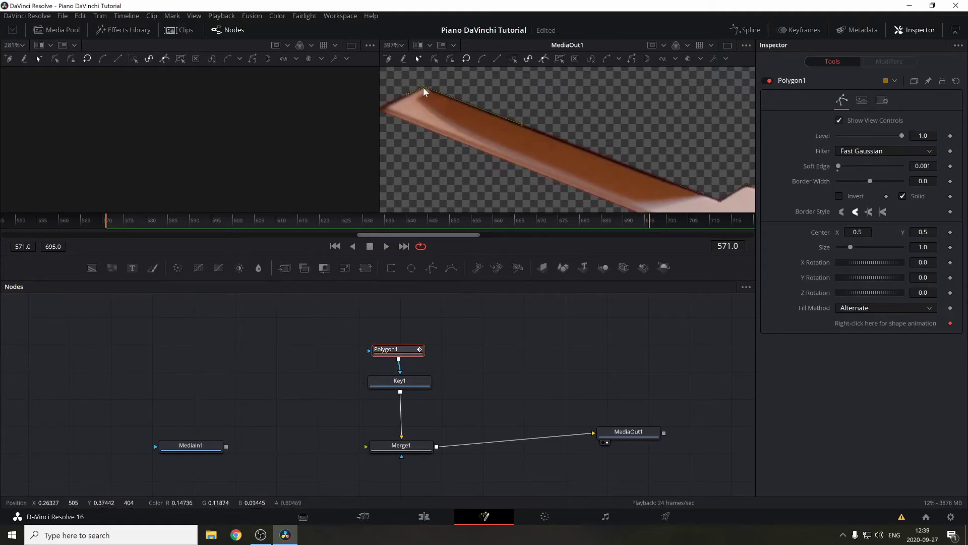
drag(382, 122, 395, 127)
click(392, 114)
scroll(416, 144, down, 5)
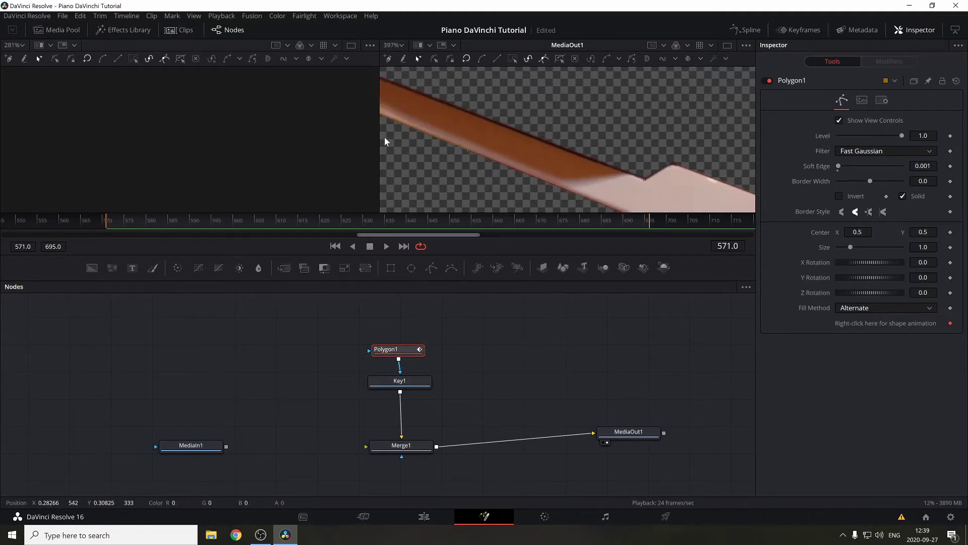
drag(559, 197, 539, 178)
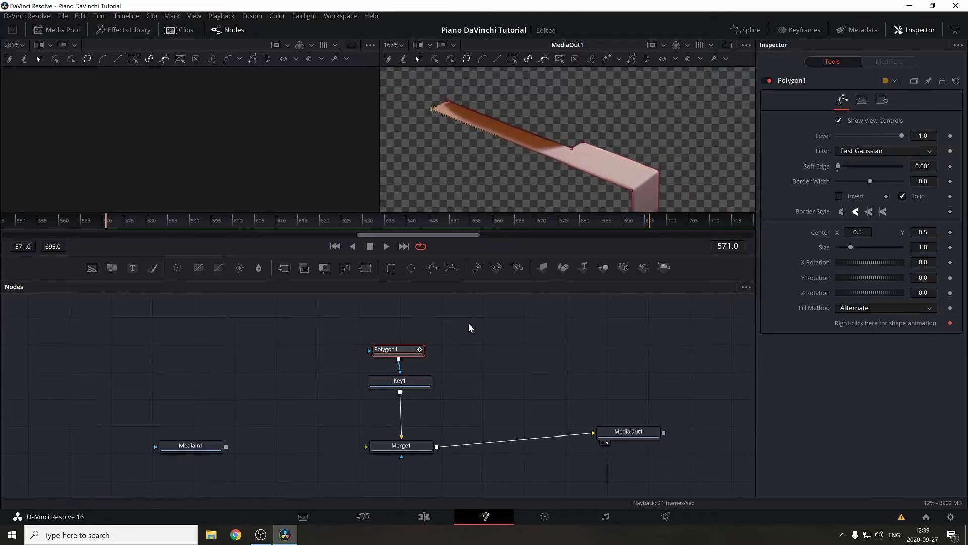
- Reconnect MediaIn1 to Merge1's background input and mask it with a pasted copy of Polygon1
drag(209, 447, 366, 447)
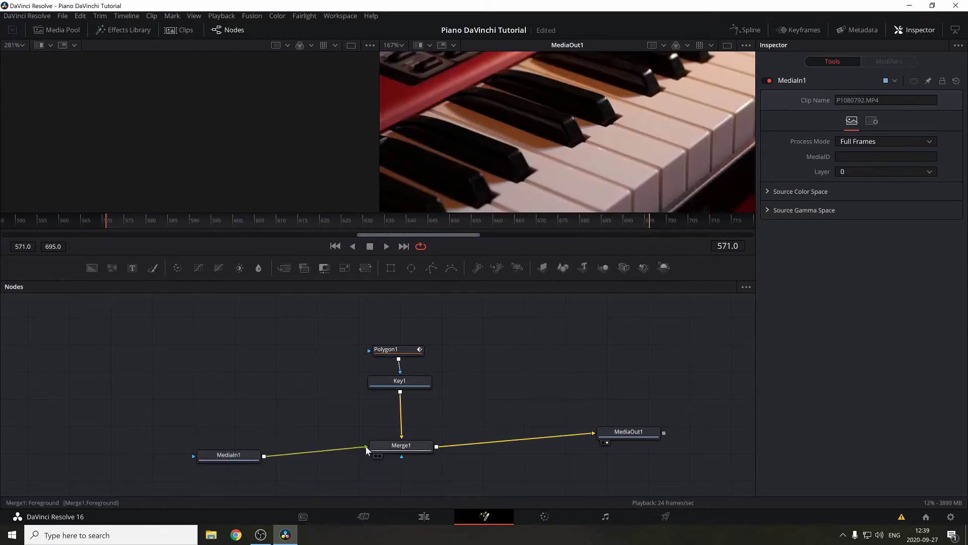
click(392, 350)
drag(392, 350, 402, 337)
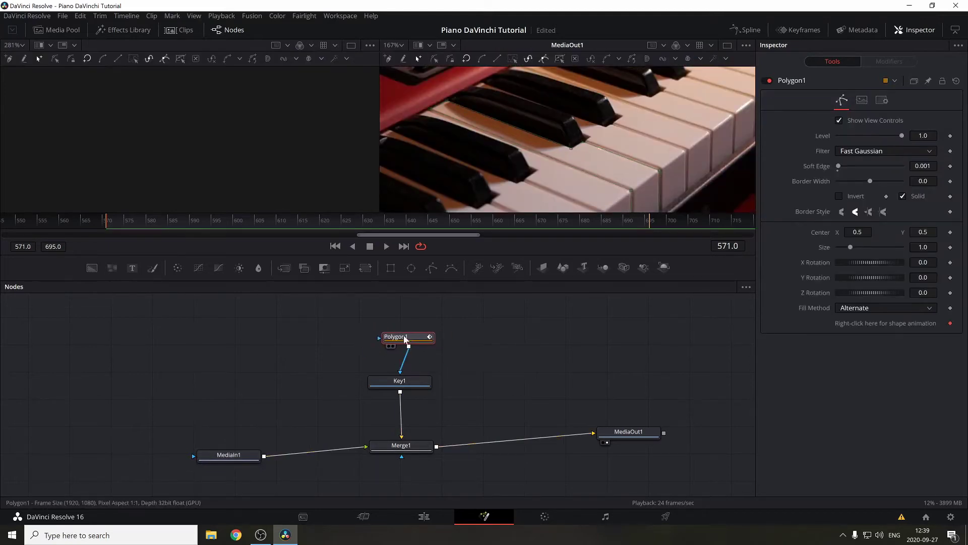
key(ctrl+v)
drag(285, 341, 235, 454)
click(244, 338)
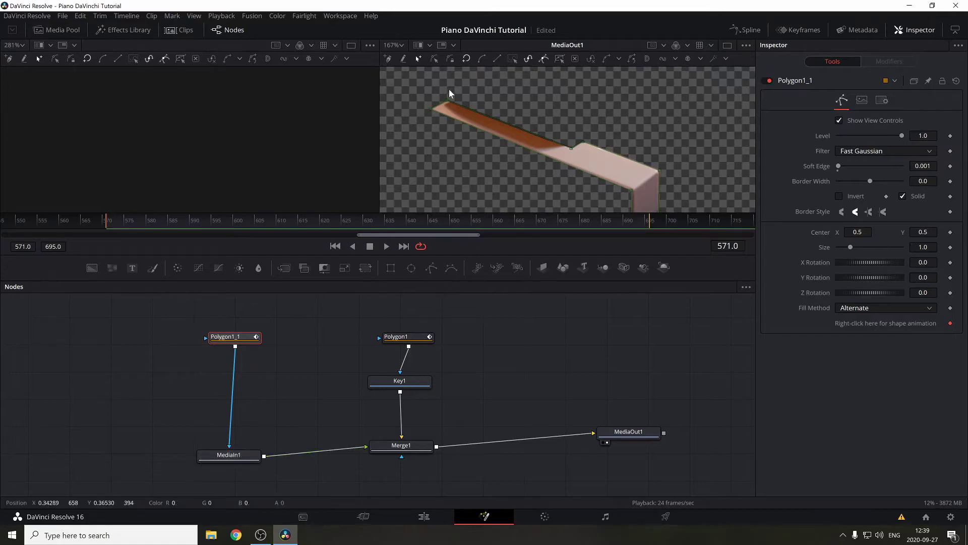
- Align the Polygon1_1 node above MediaIn1 and invert its mask
mouse_move(235, 336)
mouse_down()
mouse_move(233, 352)
mouse_move(244, 350)
mouse_move(228, 348)
mouse_up()
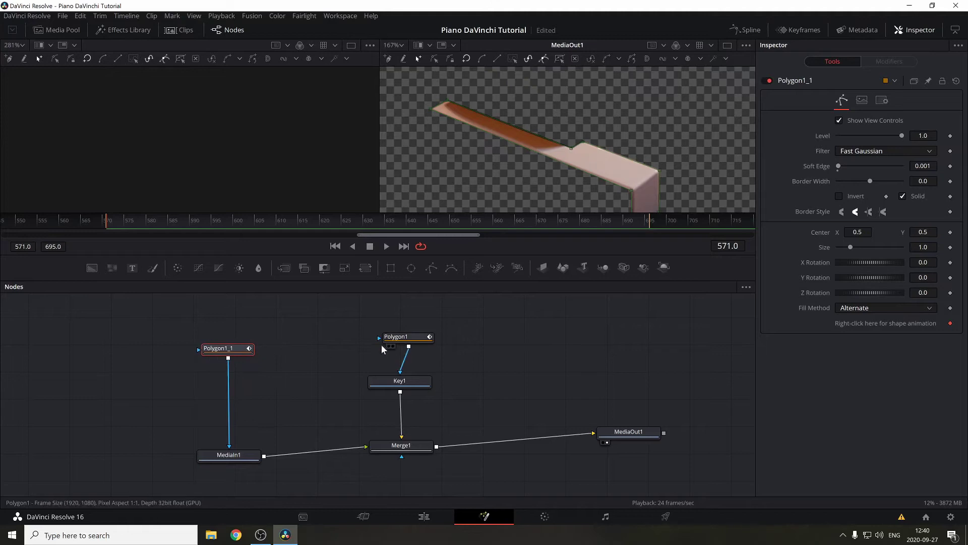
scroll(539, 168, down, 2)
drag(226, 459, 228, 452)
click(222, 348)
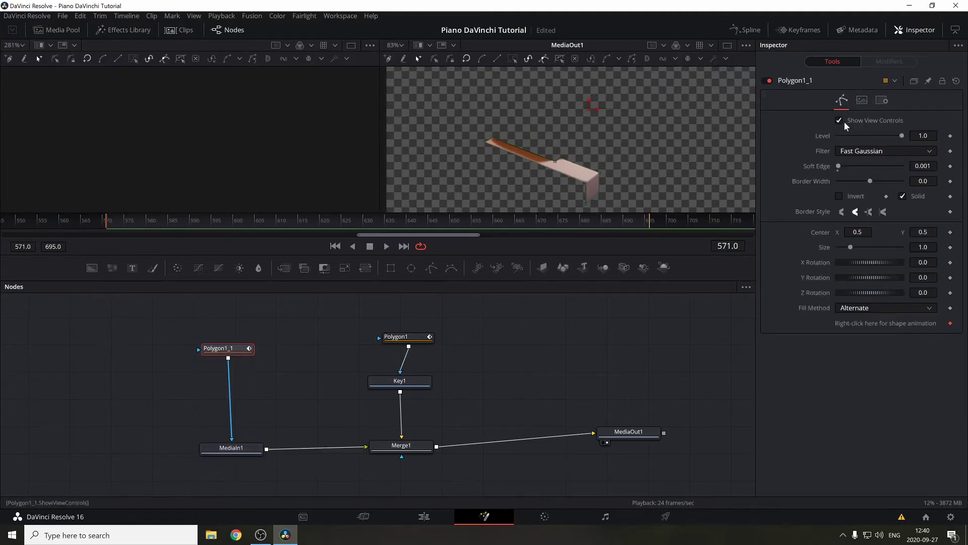
click(840, 196)
scroll(582, 187, up, 2)
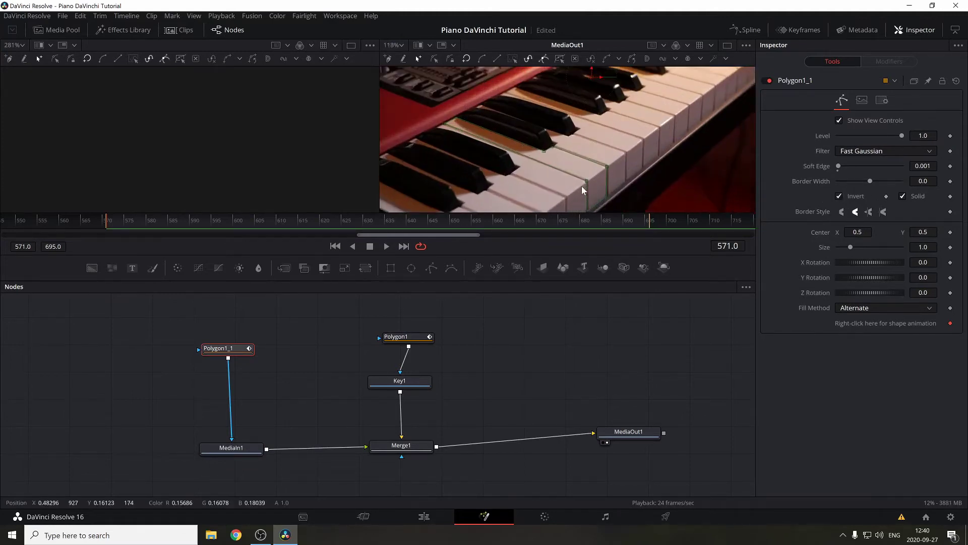
- Move Polygon1 and Key1 up and insert a Transform node between Key1 and Merge1
drag(338, 320, 471, 402)
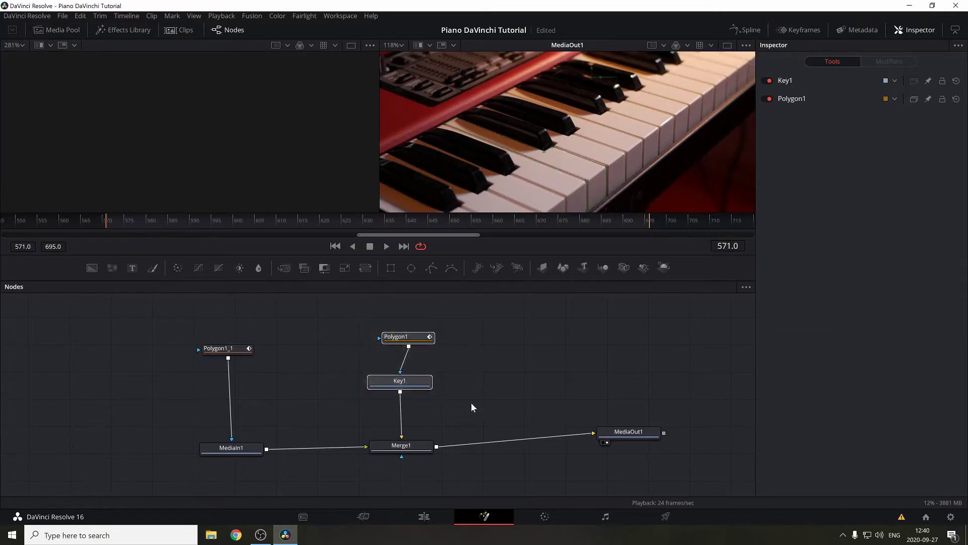
drag(414, 387, 434, 371)
click(478, 377)
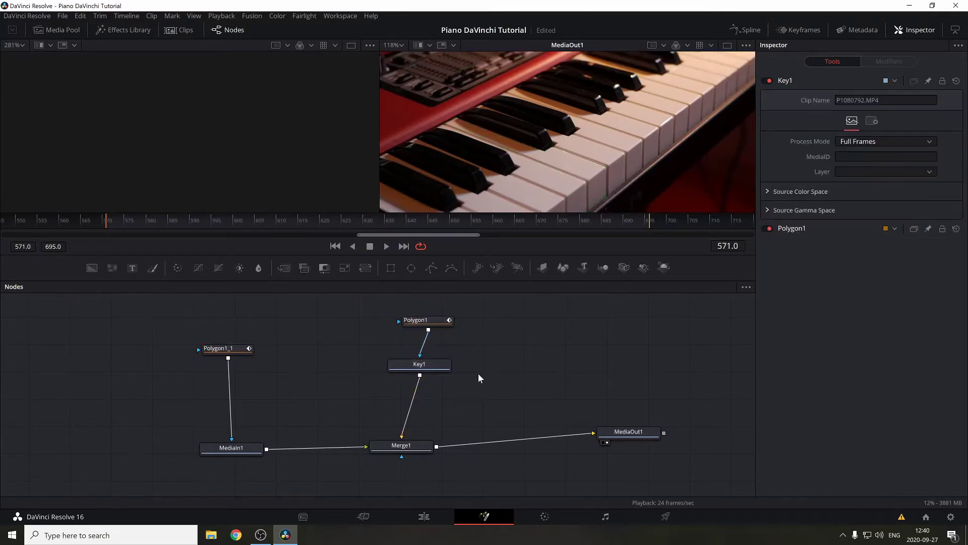
key(shift+space)
text(trans)
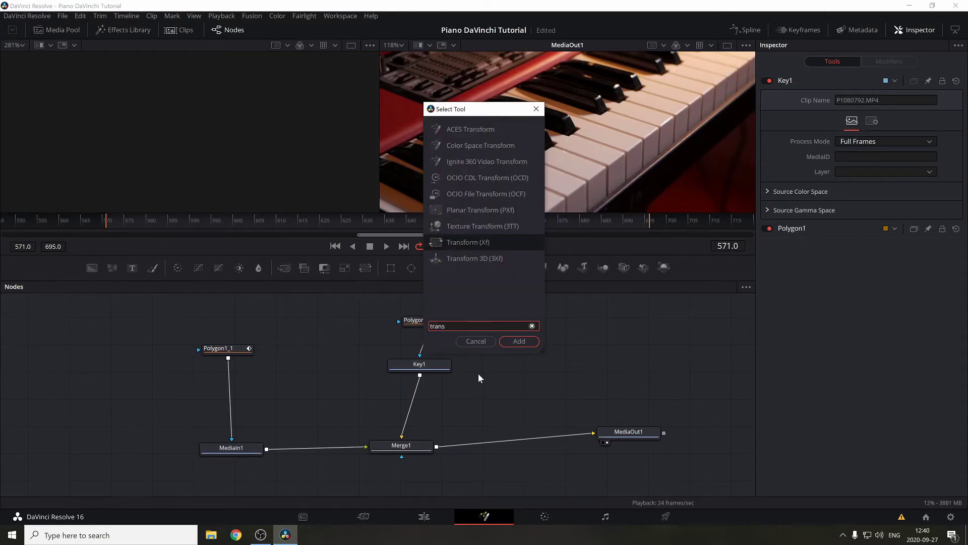
key(Return)
drag(478, 373, 426, 408)
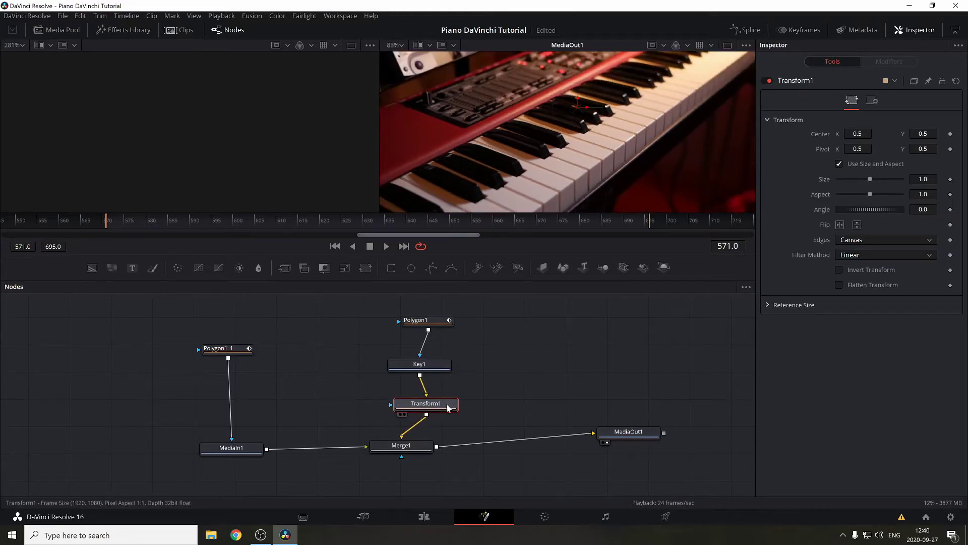
- Shift the isolated key slightly downward with Transform1, and view the result enlarged on the Edit page
drag(577, 104, 583, 112)
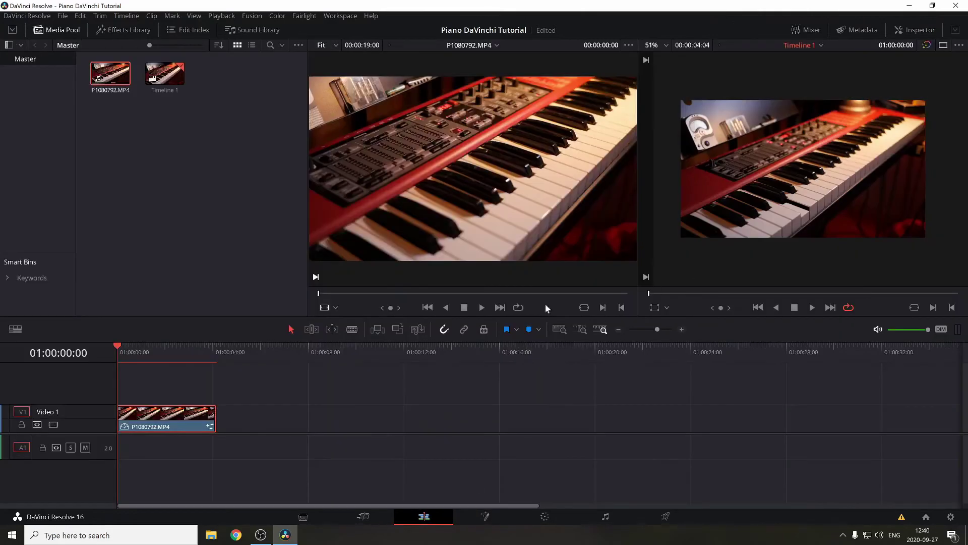
scroll(832, 212, up, 5)
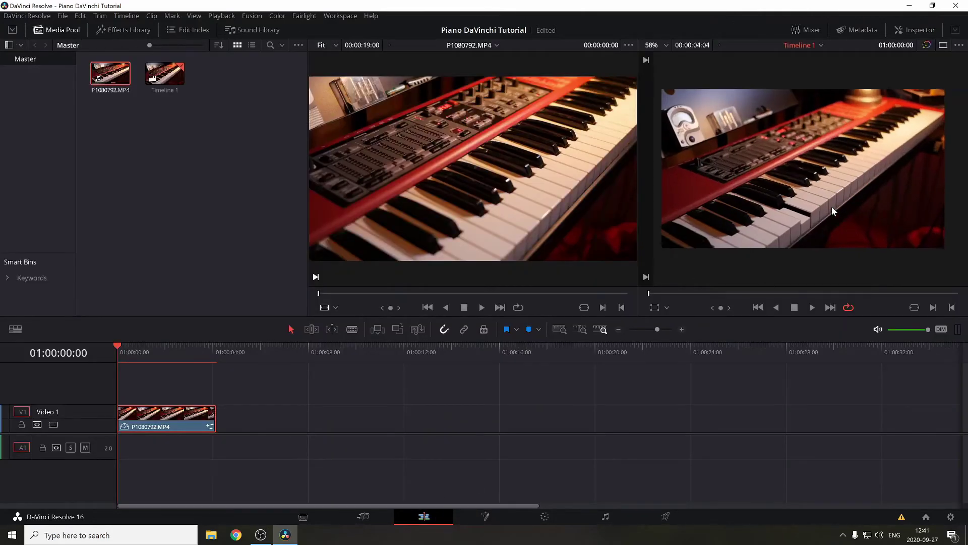
- Examine the lowered key up close on the Edit page, and align Merge1 under Transform1 on the Fusion page
scroll(759, 183, up, 1)
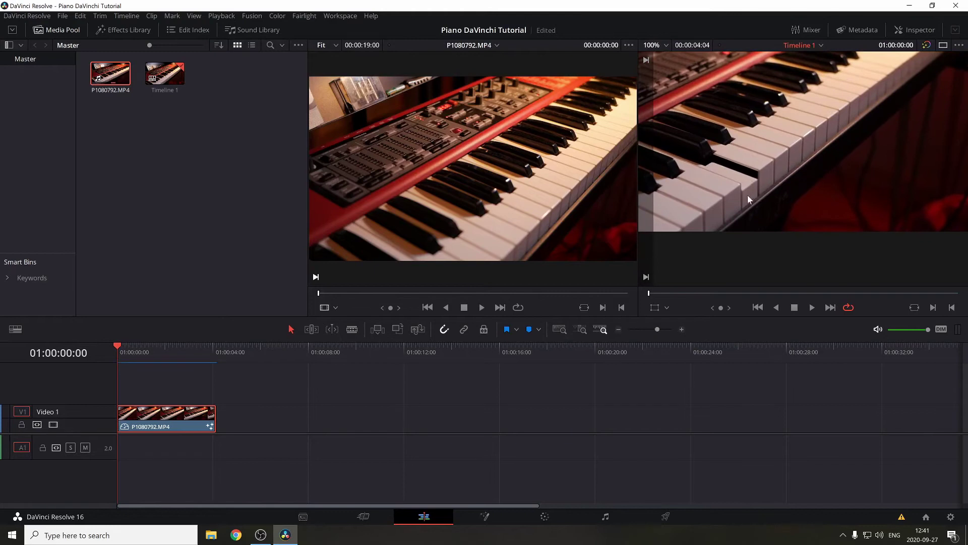
scroll(742, 170, up, 3)
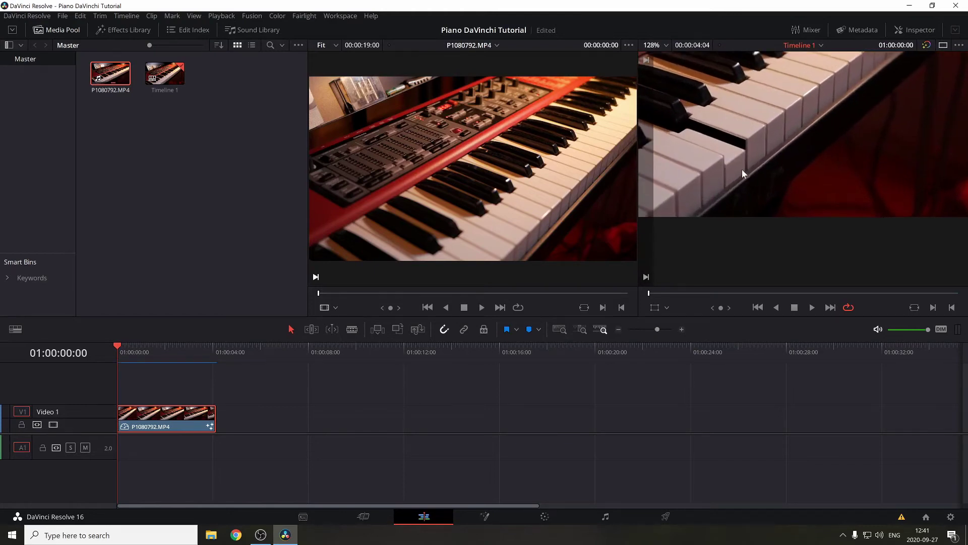
click(484, 516)
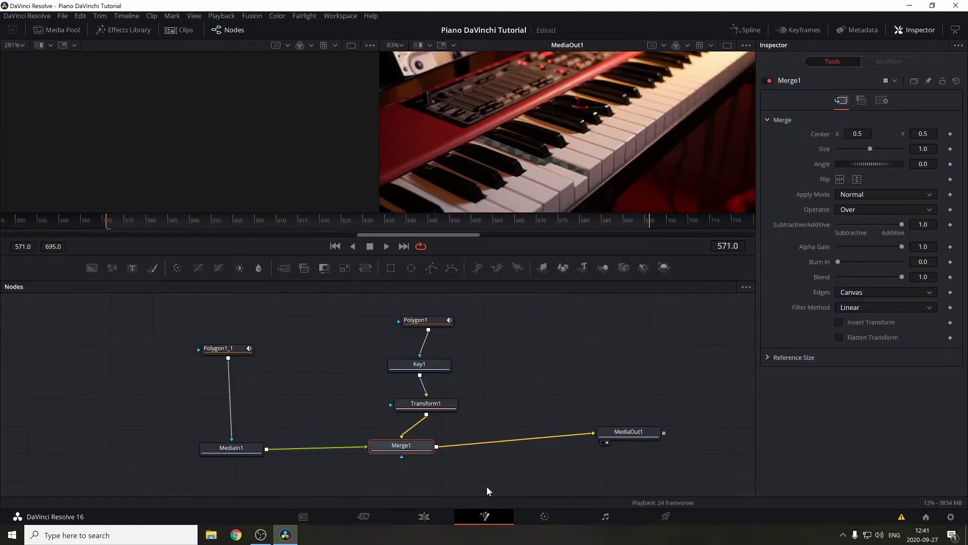
drag(403, 445, 422, 448)
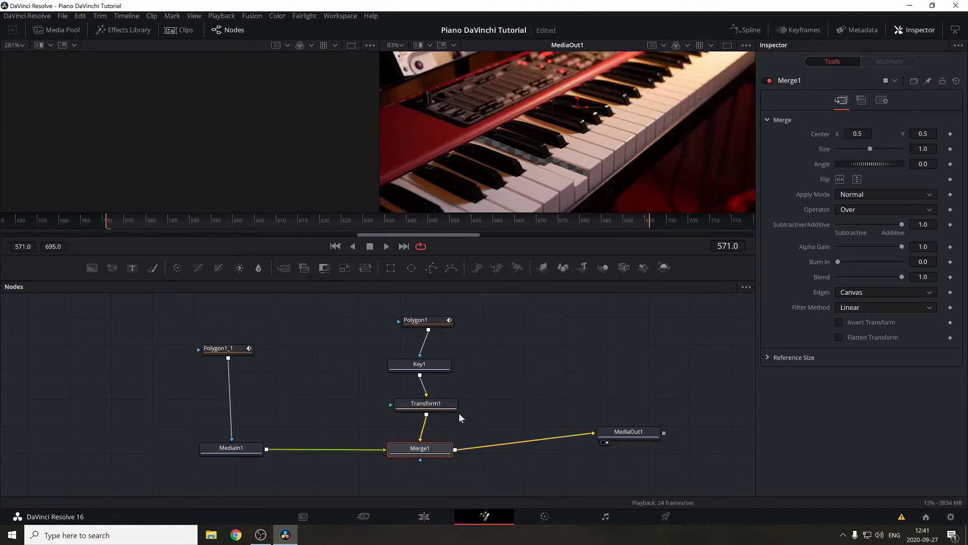
- Lower the isolated key with Transform1 to about 0.471 Center Y, and play back the composition from the first frame
click(440, 405)
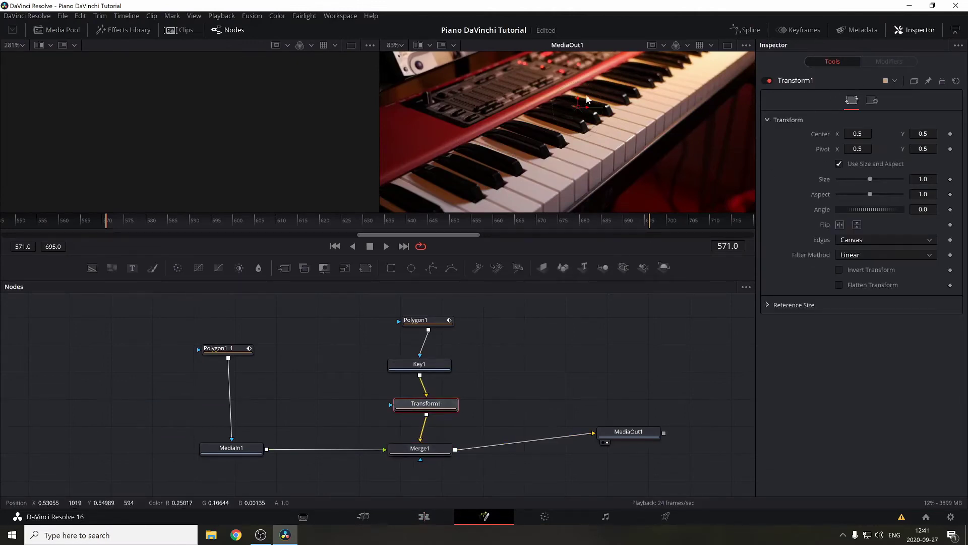
drag(577, 101, 577, 106)
key(space)
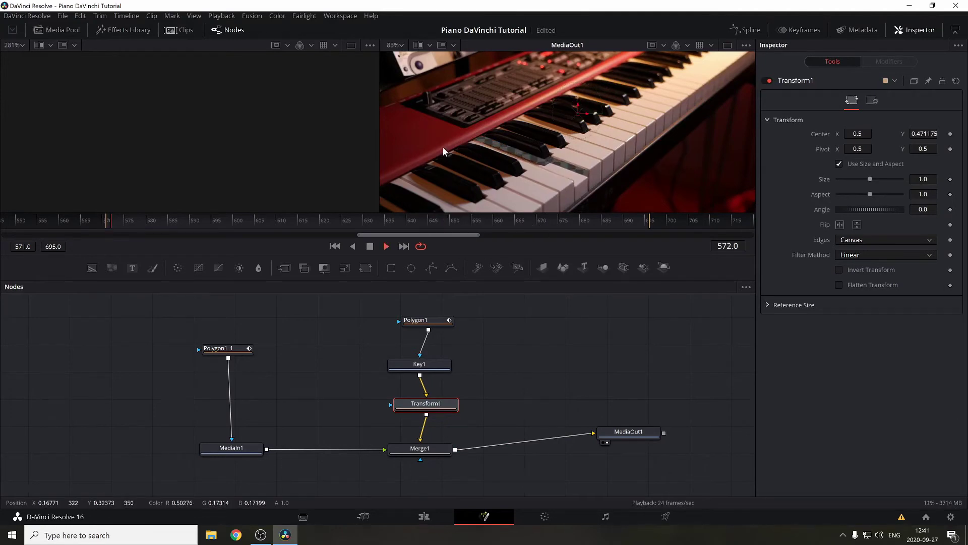
key(space)
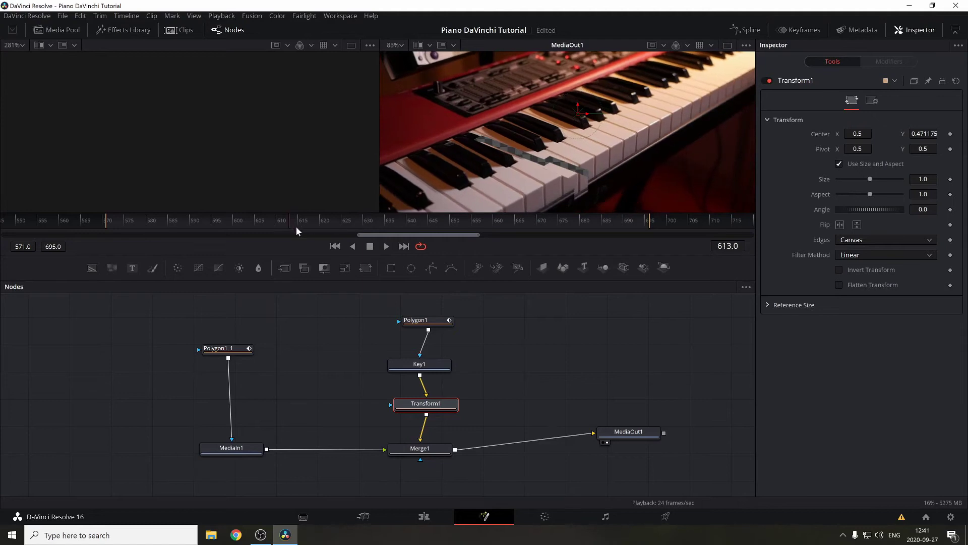
click(335, 247)
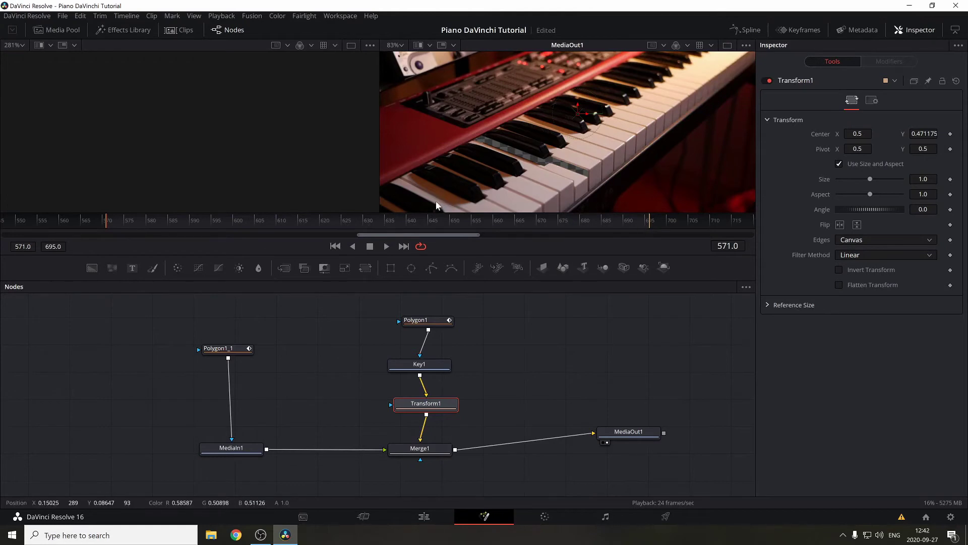
- Scrub through the composition to check the lowered key against the moving footage, and return to the first frame
click(406, 222)
click(244, 223)
click(543, 223)
click(450, 223)
click(336, 247)
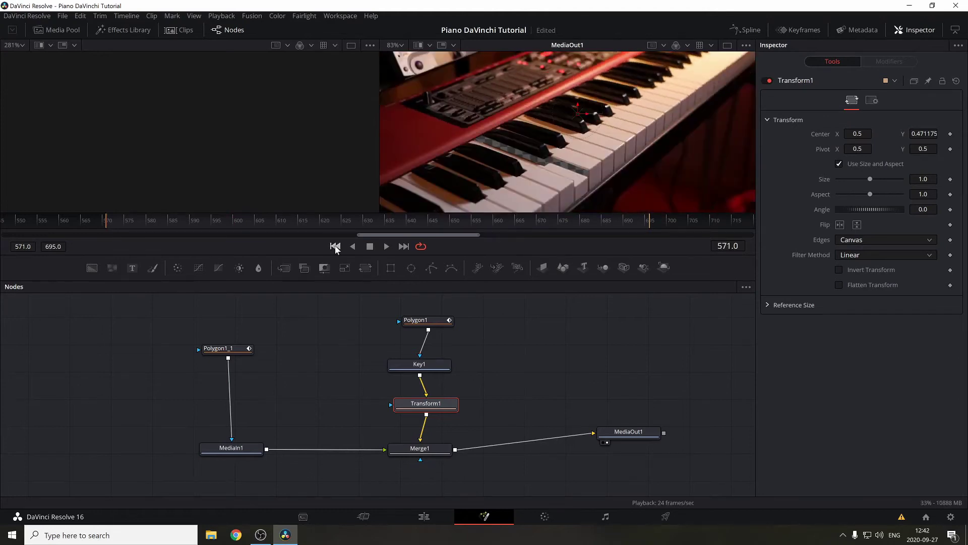
- Reset the Transform1 node to its default settings
scroll(554, 328, up, 2)
drag(473, 356, 475, 375)
click(419, 341)
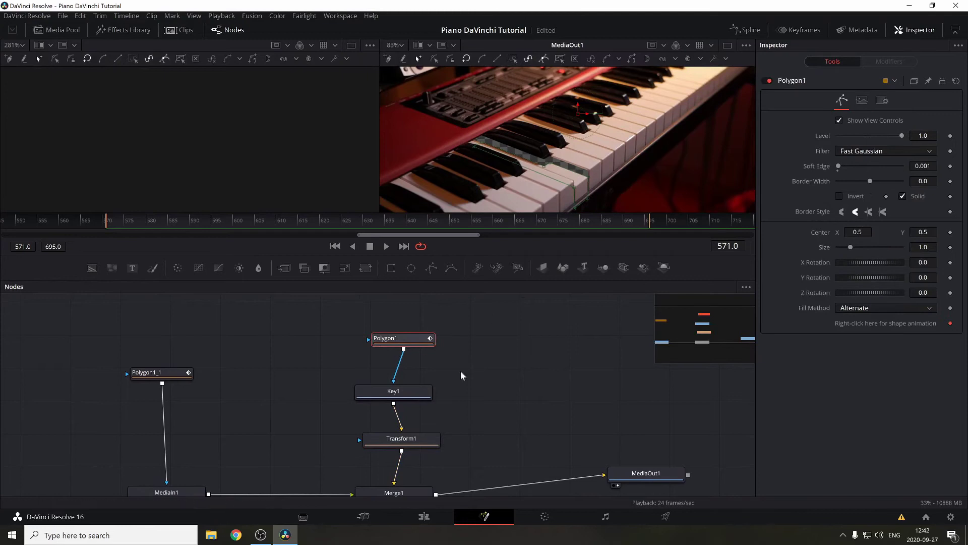
click(418, 439)
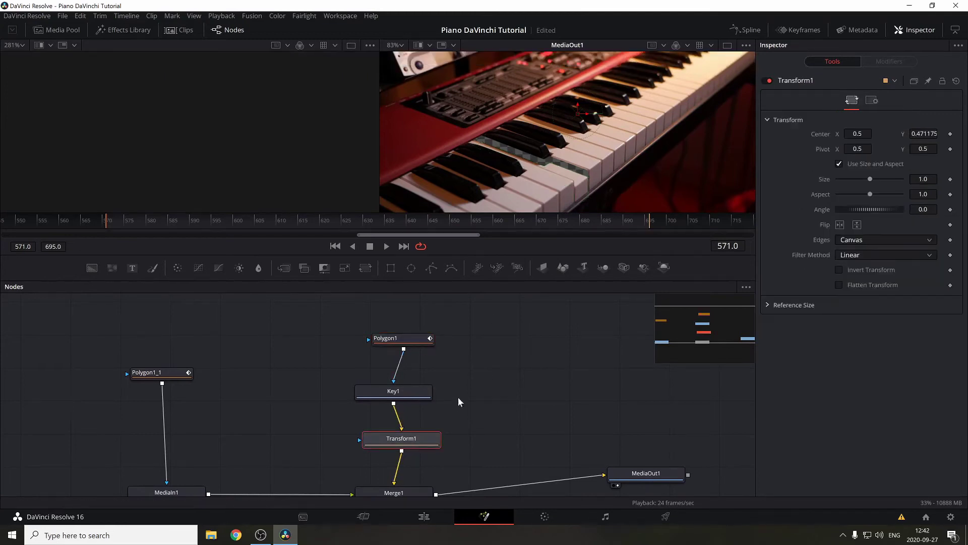
click(956, 81)
- Examine how closely the Polygon1 mask follows the edges and front corner of the white key
scroll(697, 141, up, 3)
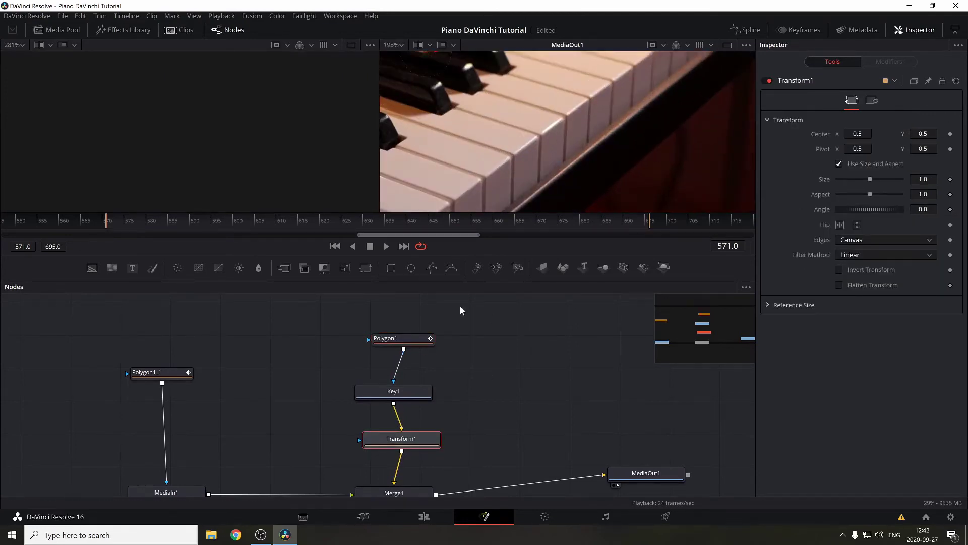
drag(410, 342, 447, 379)
scroll(515, 125, down, 2)
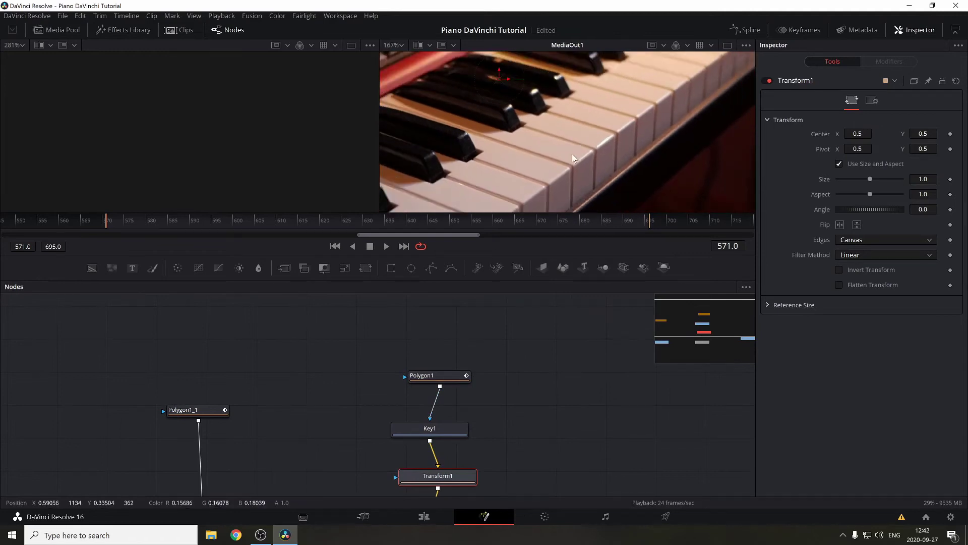
click(433, 378)
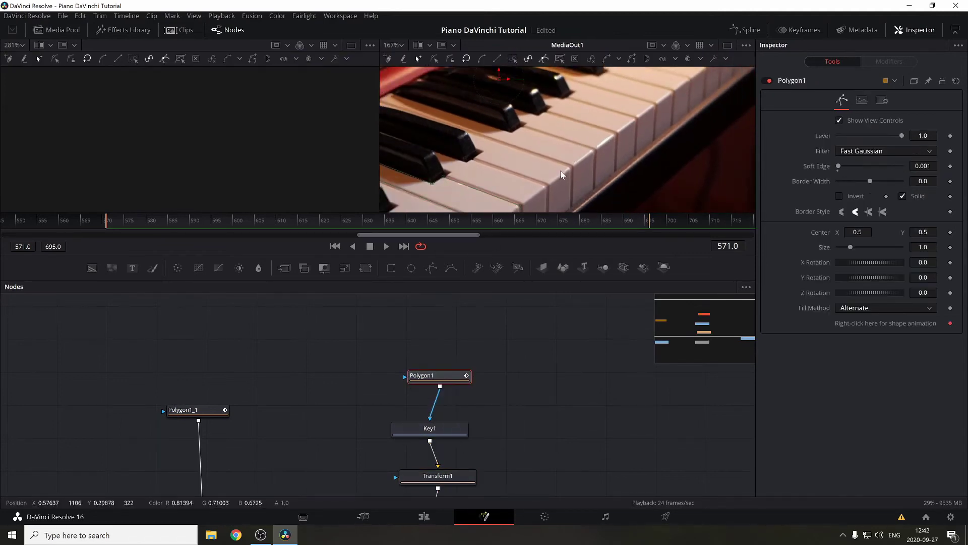
scroll(577, 126, up, 1)
scroll(577, 126, up, 3)
click(503, 140)
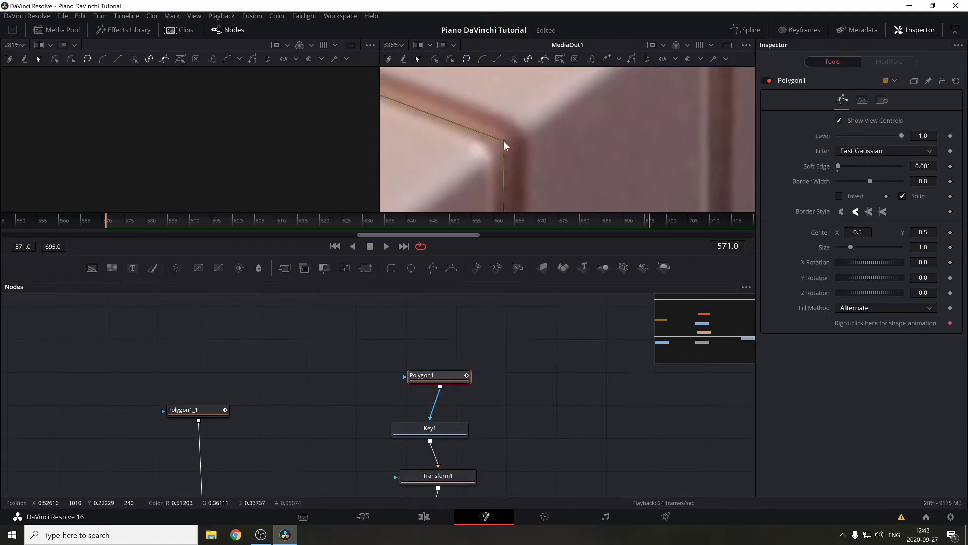
scroll(506, 140, down, 6)
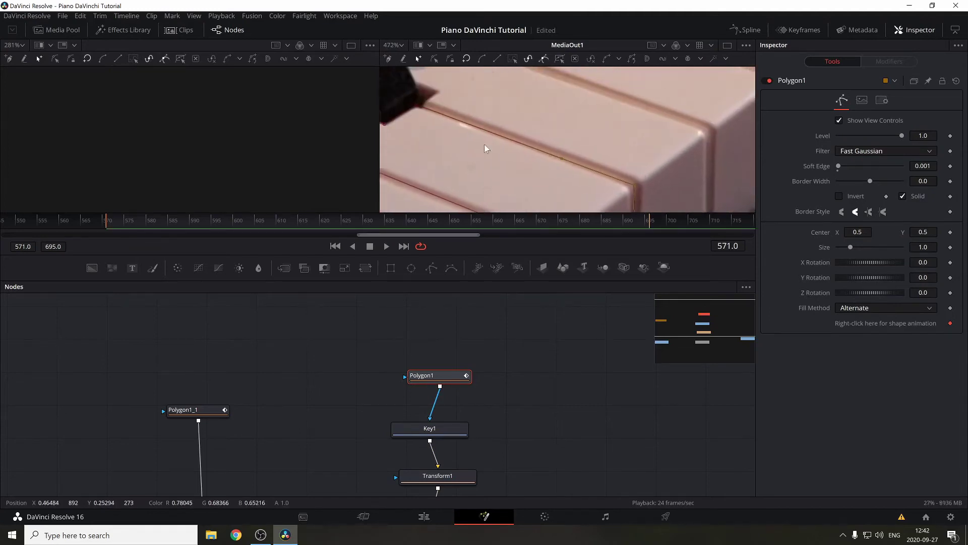
scroll(502, 150, down, 8)
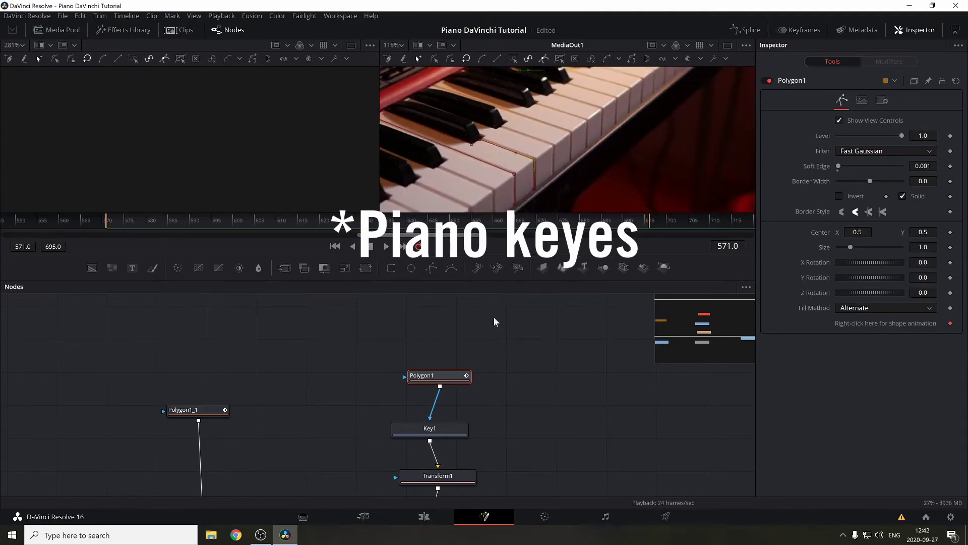
- Duplicate the Polygon1, Key1, Transform1 and Merge1 nodes as a group, and place the copies between Merge1 and MediaOut1
drag(532, 403, 491, 376)
scroll(491, 376, down, 3)
click(606, 439)
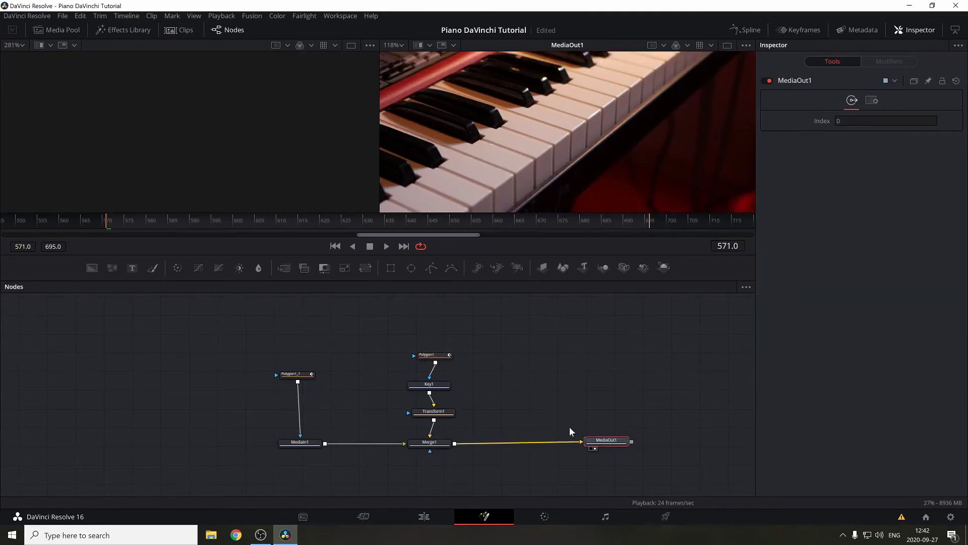
drag(467, 446, 398, 328)
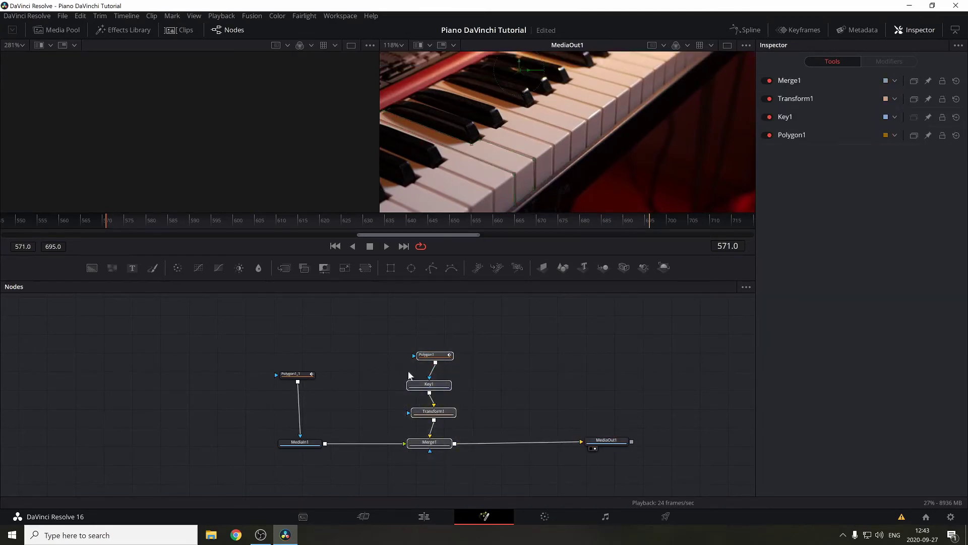
click(511, 362)
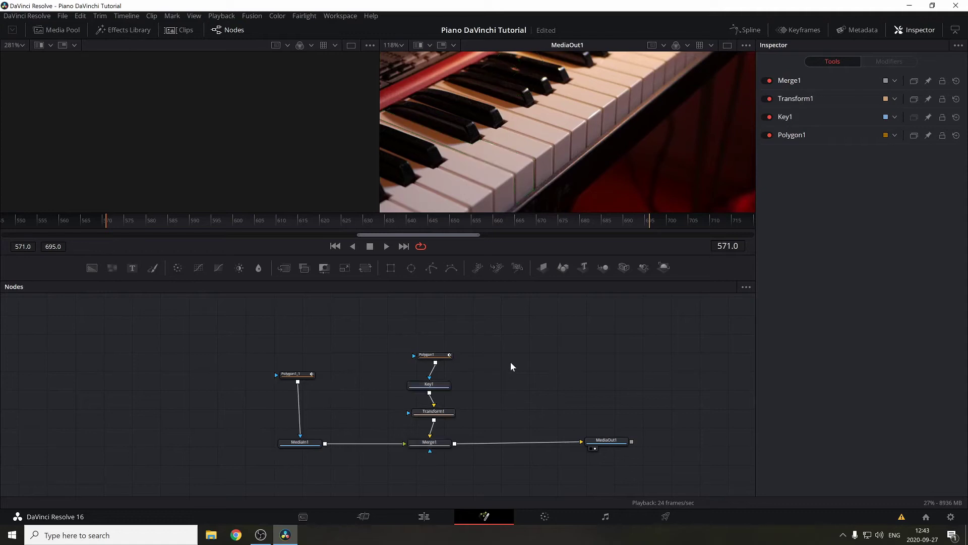
key(ctrl+v)
drag(510, 361, 530, 392)
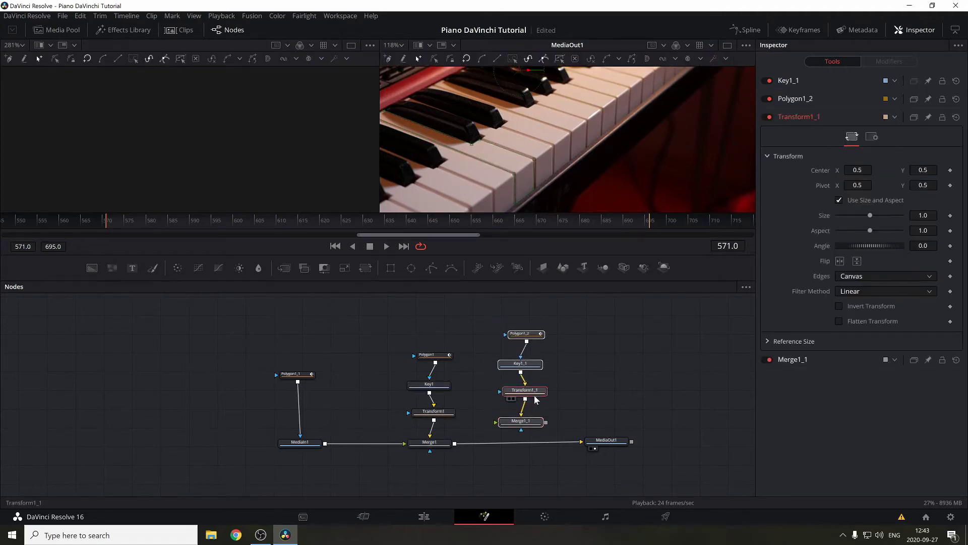
- Connect Merge1 to Merge1_1 and Merge1_1 to MediaOut1, and arrange Merge1_1 and Transform1_1 in a column
scroll(627, 443, up, 4)
drag(585, 442, 434, 409)
drag(518, 410, 585, 446)
drag(499, 407, 508, 443)
drag(504, 355, 505, 379)
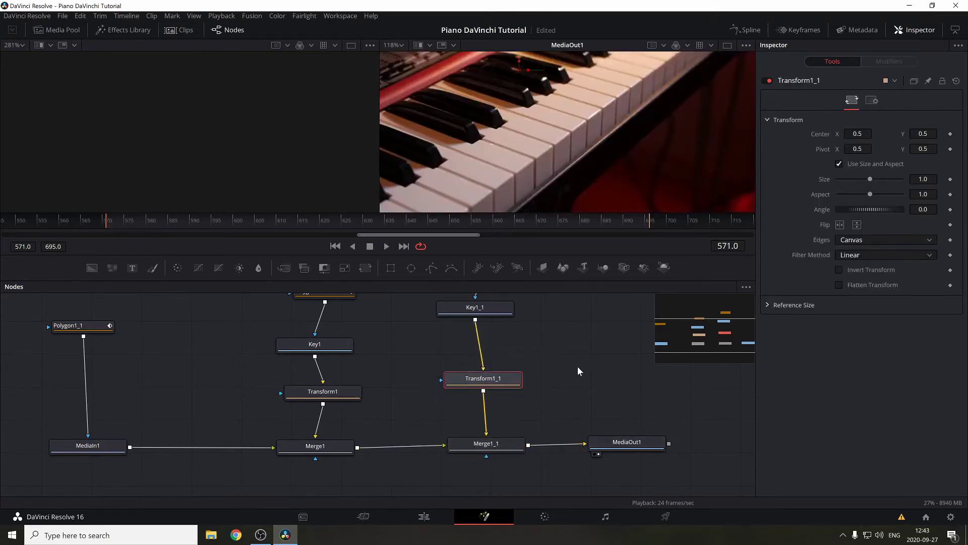
- Remove the shape animation keyframe from both the Polygon1 and Polygon1_2 masks
drag(563, 346, 567, 427)
click(503, 336)
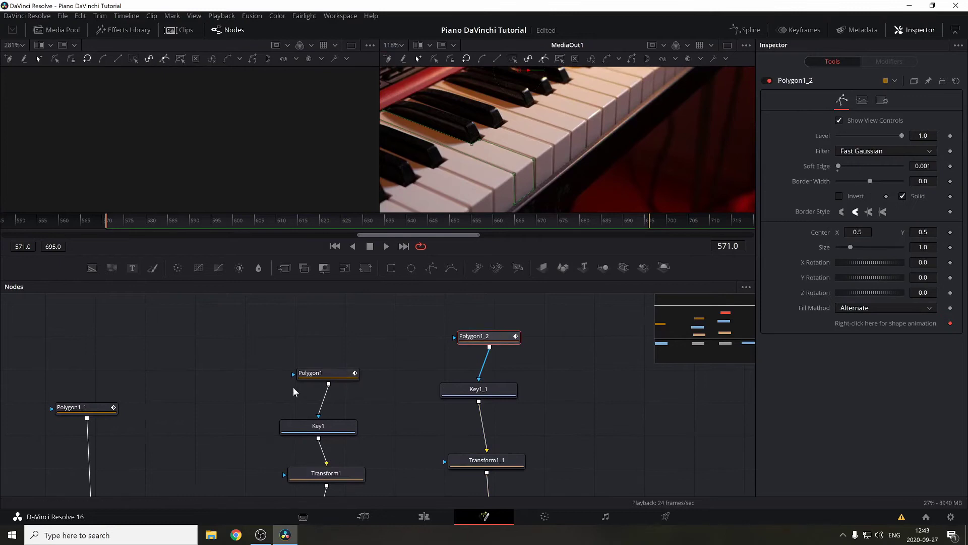
click(315, 373)
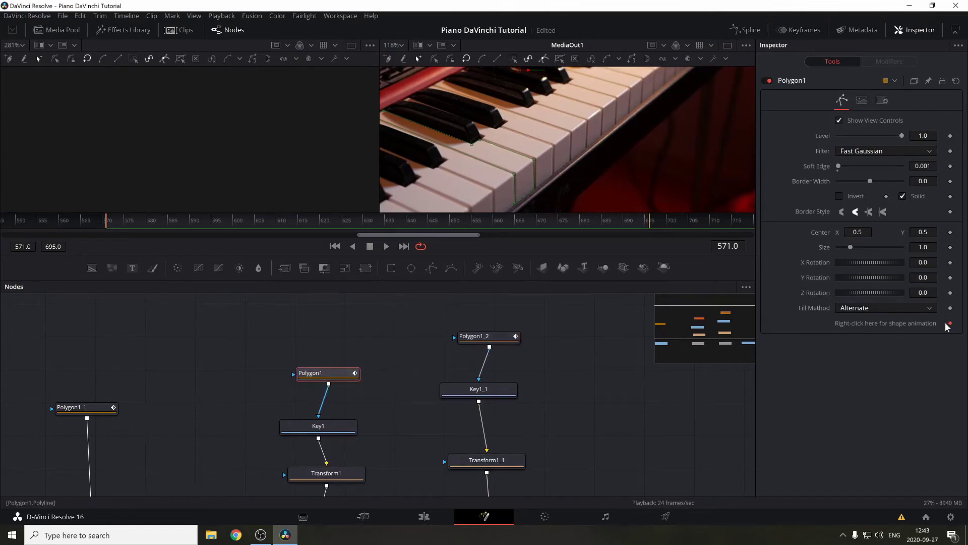
click(496, 337)
click(951, 324)
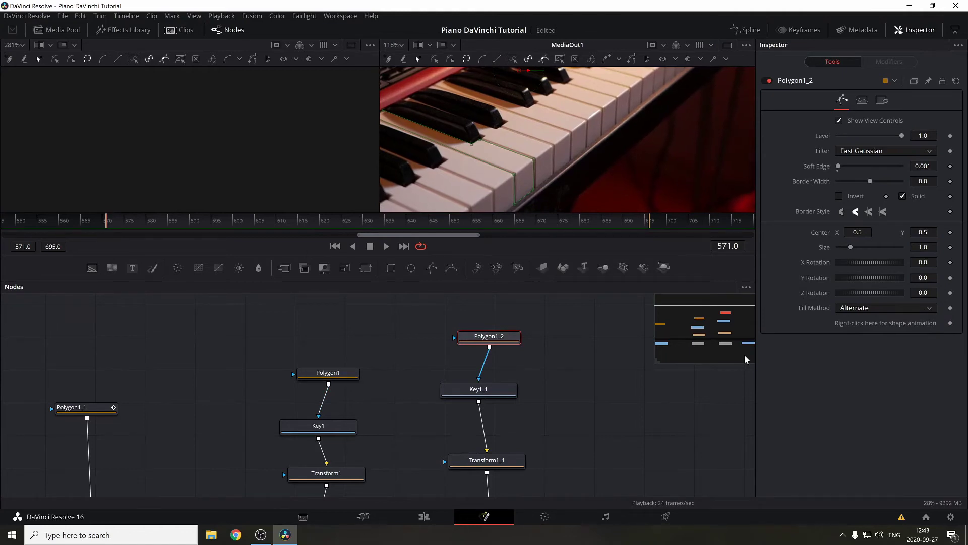
- Move the Polygon1_2 mask points onto the outline of another white key farther up the keyboard
scroll(543, 174, down, 3)
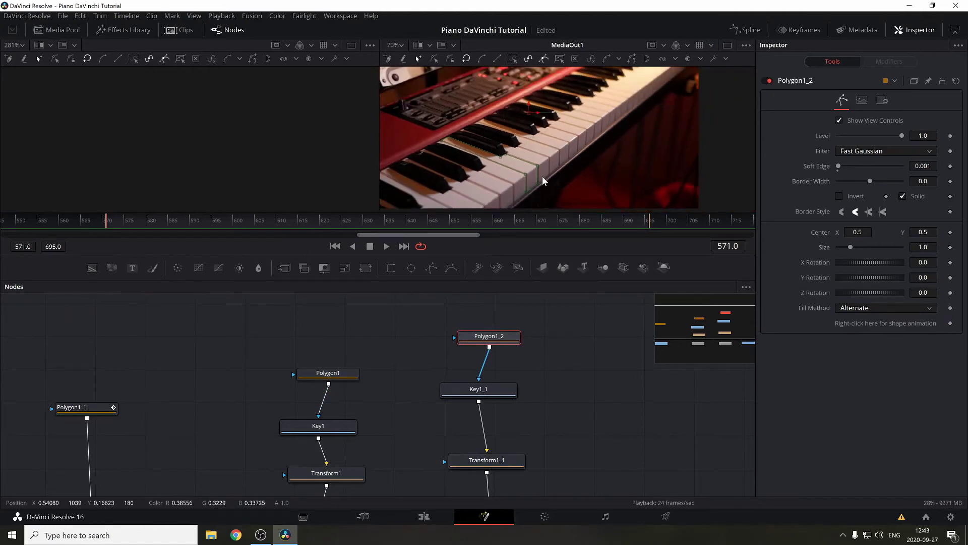
scroll(524, 154, up, 2)
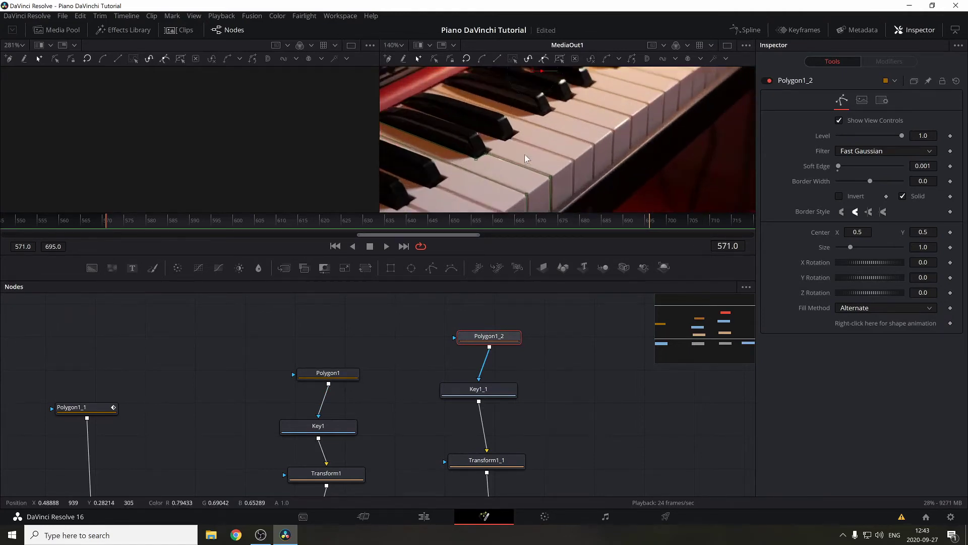
drag(599, 171, 578, 134)
drag(538, 194, 592, 138)
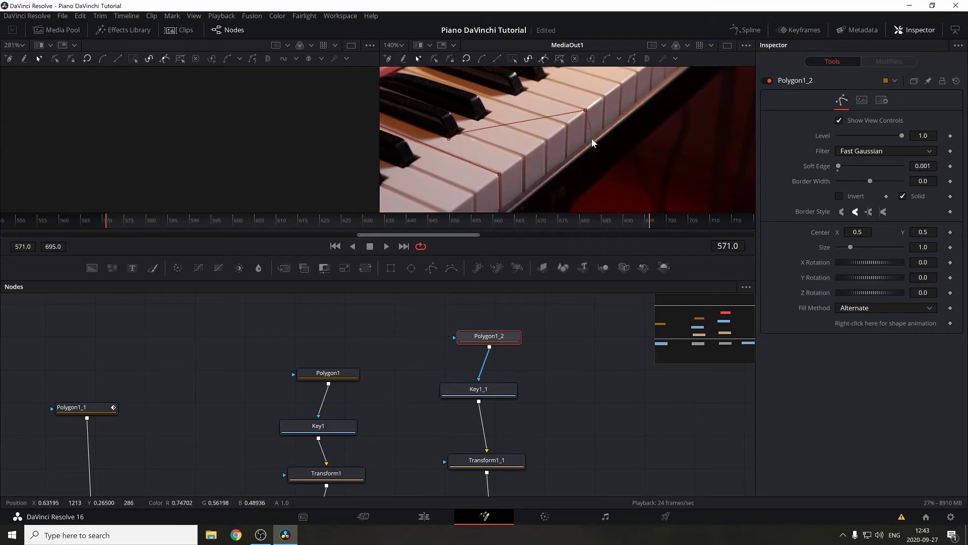
drag(499, 174, 567, 124)
drag(466, 156, 542, 126)
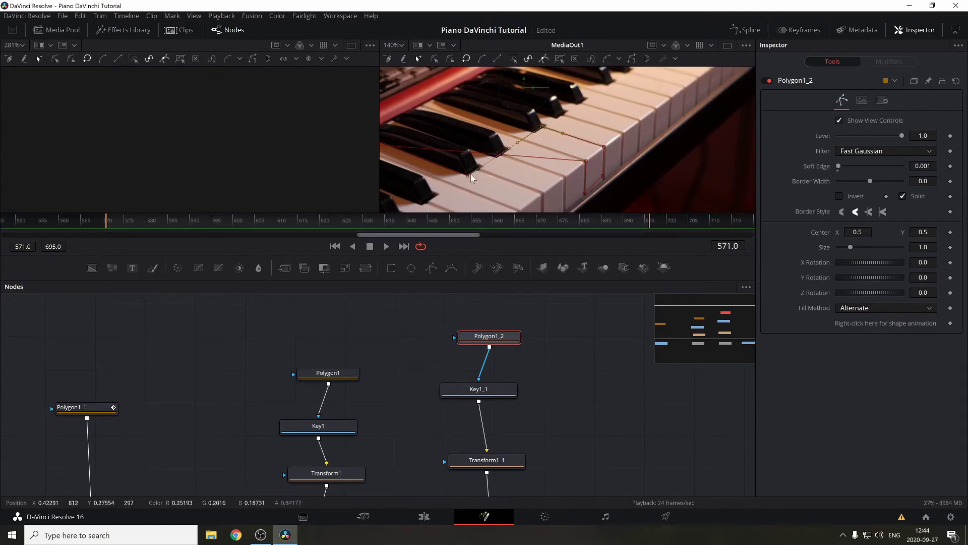
drag(467, 174, 536, 131)
drag(438, 143, 546, 178)
drag(469, 170, 542, 134)
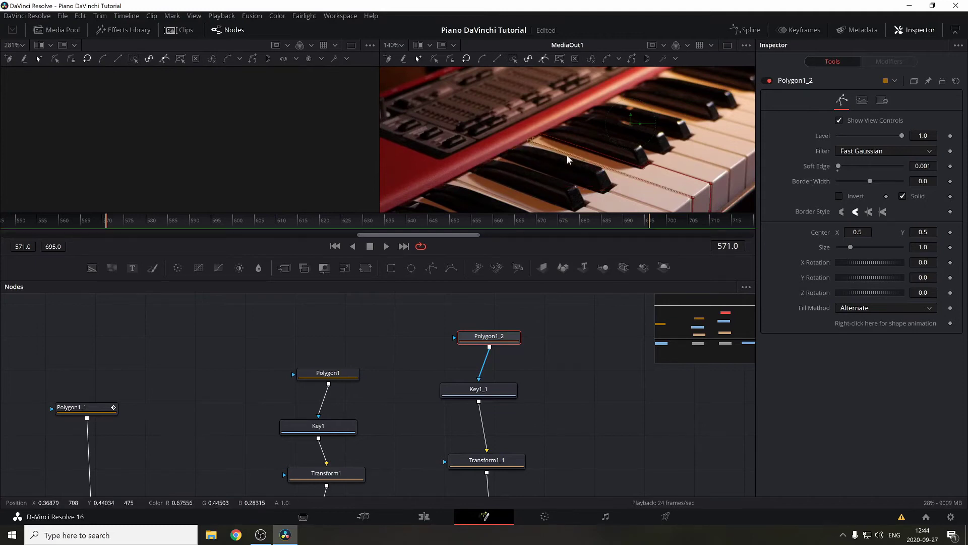
- Refine the Polygon1_2 points at the key's rear end and beside the black key's tip
scroll(596, 160, up, 3)
scroll(595, 159, up, 4)
drag(420, 76, 412, 79)
scroll(414, 97, down, 3)
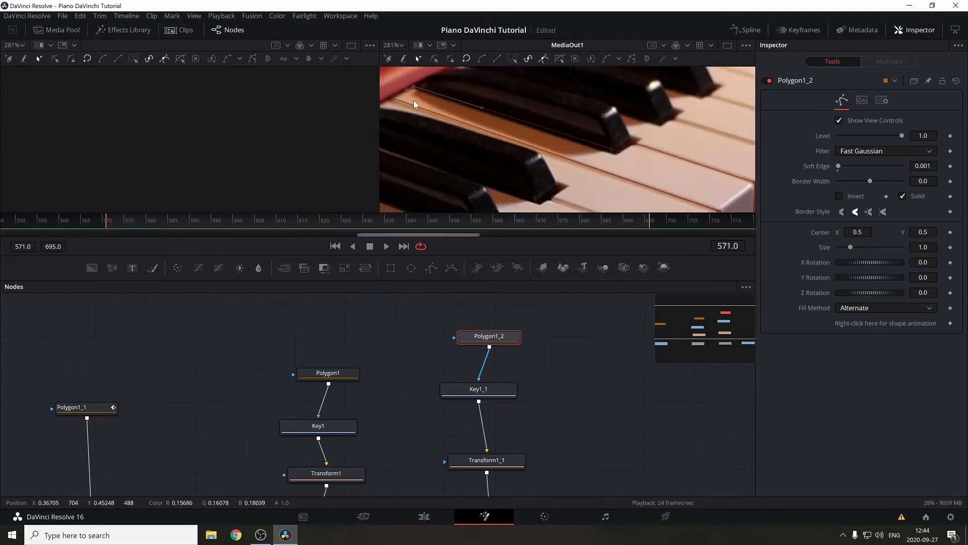
drag(620, 151, 628, 148)
scroll(658, 176, down, 1)
drag(658, 176, 530, 107)
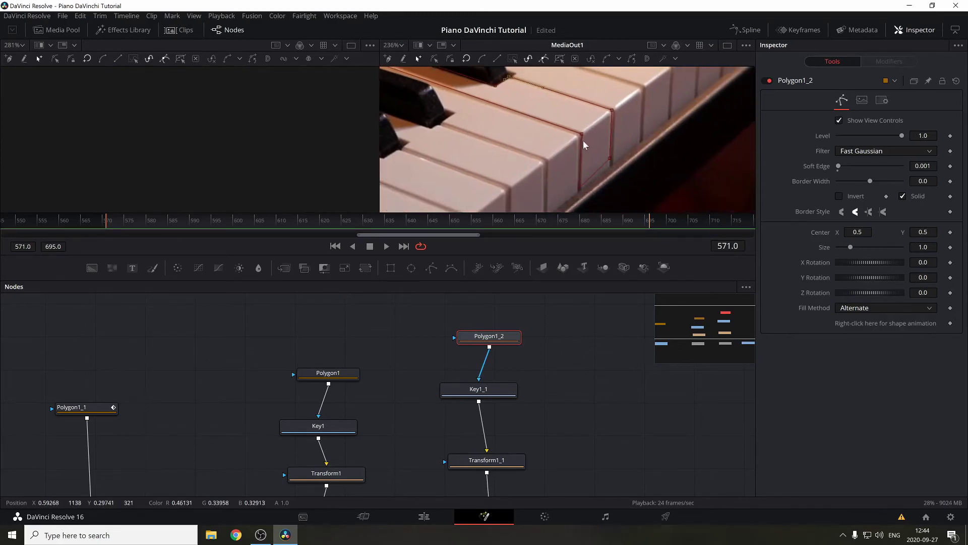
- Extend the Polygon1_2 mask to the key's lower front corners, and adjust its rear point at the red panel
click(581, 134)
drag(579, 188, 578, 194)
drag(610, 159, 612, 168)
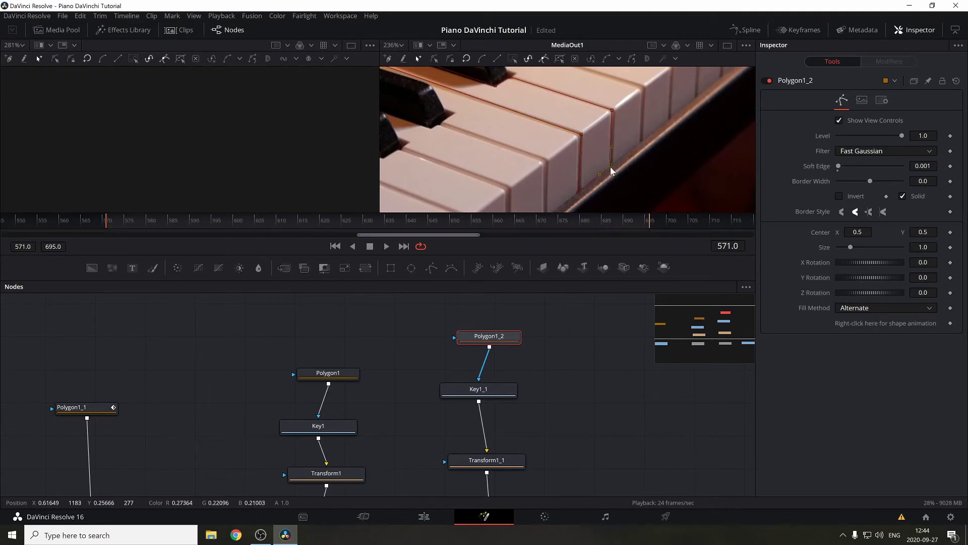
scroll(471, 157, up, 3)
mouse_move(468, 141)
mouse_down()
mouse_move(502, 119)
mouse_move(461, 138)
mouse_up()
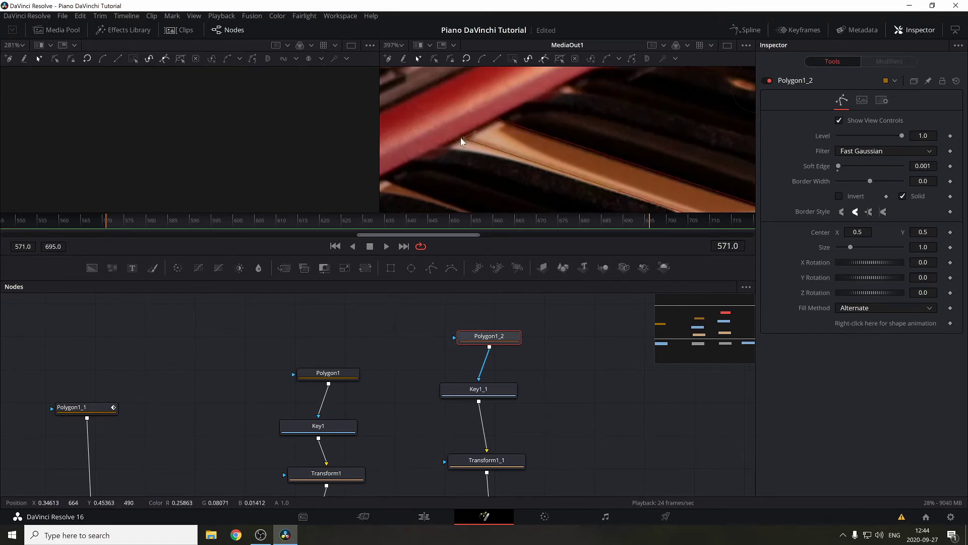
scroll(450, 144, down, 5)
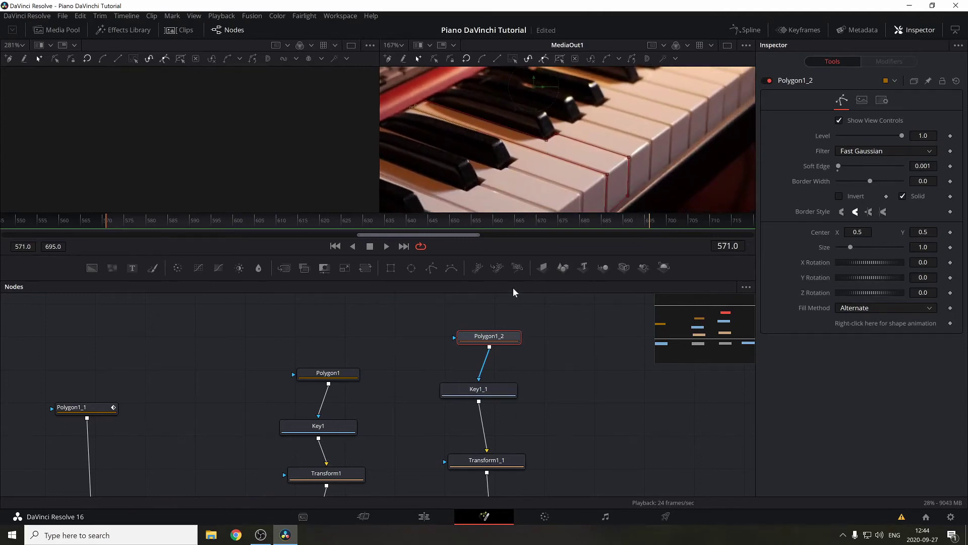
- Examine the Polygon1_2 mask's full shape on its own in the spare viewer, and clear that viewer again
key(1)
scroll(320, 171, down, 5)
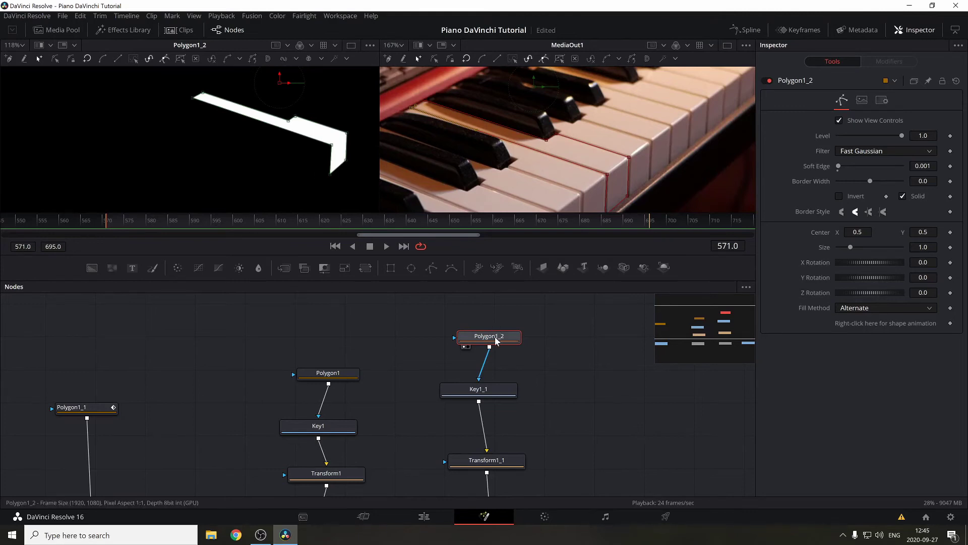
key(1)
- Rename the Polygon1 node that masks Key1 as Mask1
scroll(558, 369, down, 2)
drag(560, 394, 554, 409)
scroll(565, 428, down, 2)
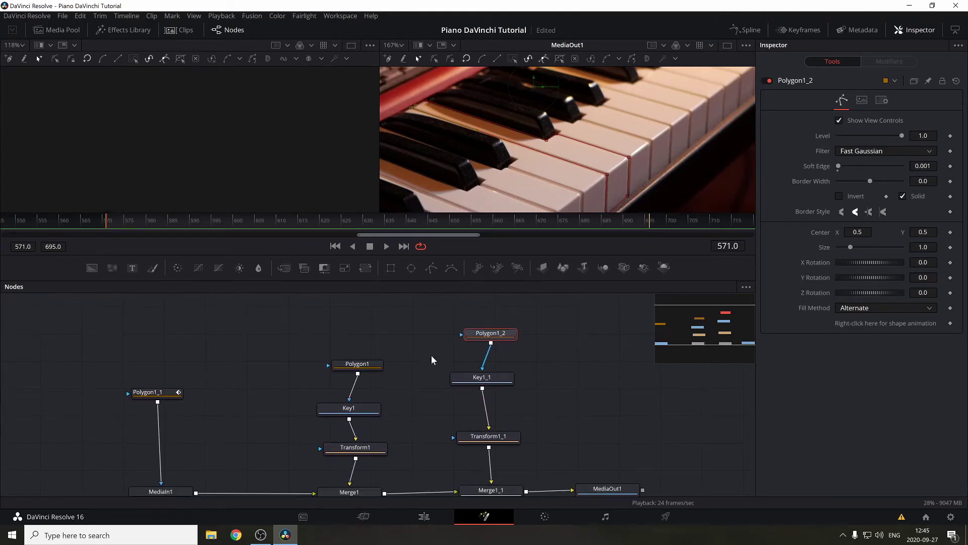
click(355, 365)
key(F2)
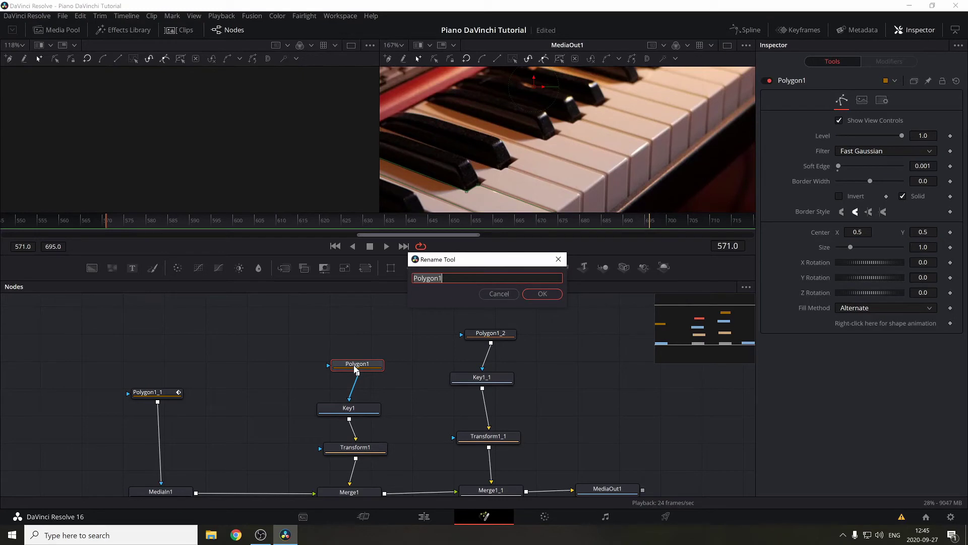
key(BackSpace)
key(Return)
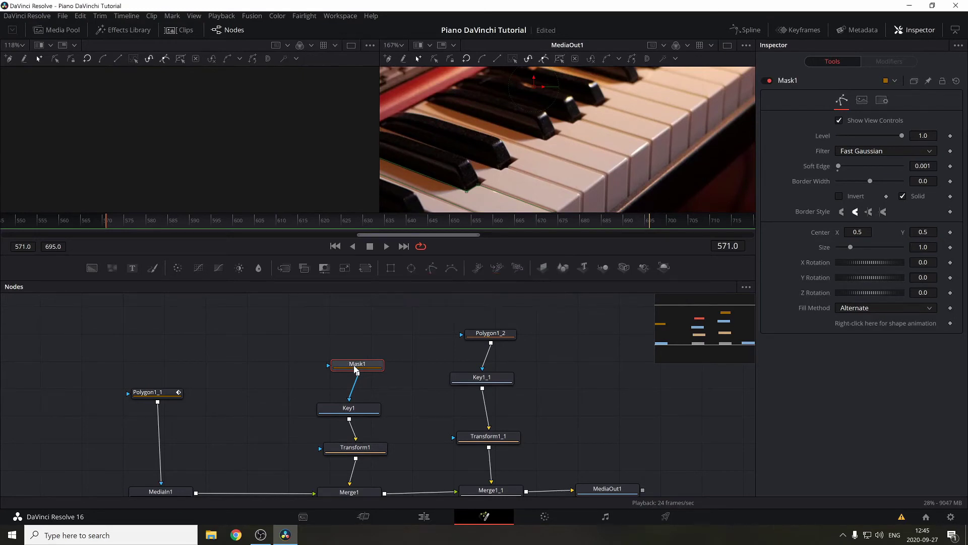
- Rename the Polygon1_2 node as Mask2
click(496, 335)
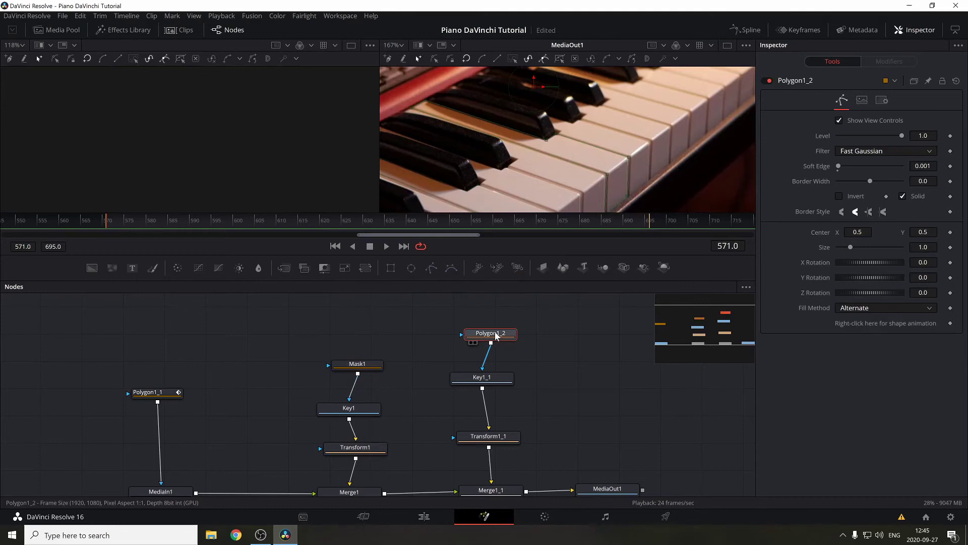
key(F2)
text(Mask2)
key(Return)
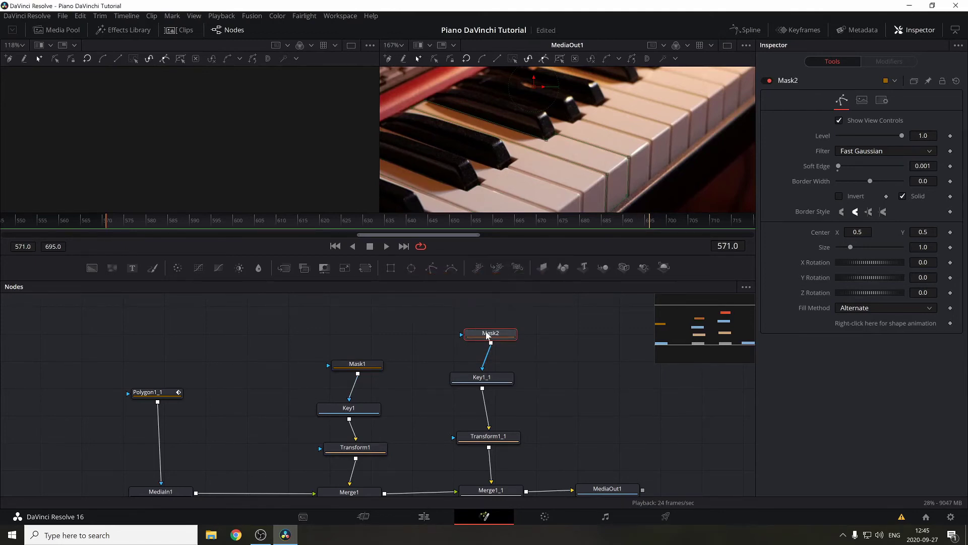
- Move the Transform1_1 and Key1_1 nodes closer to Merge1_1, and rename Key1_1 as Key2
drag(500, 437, 500, 451)
drag(492, 381, 491, 410)
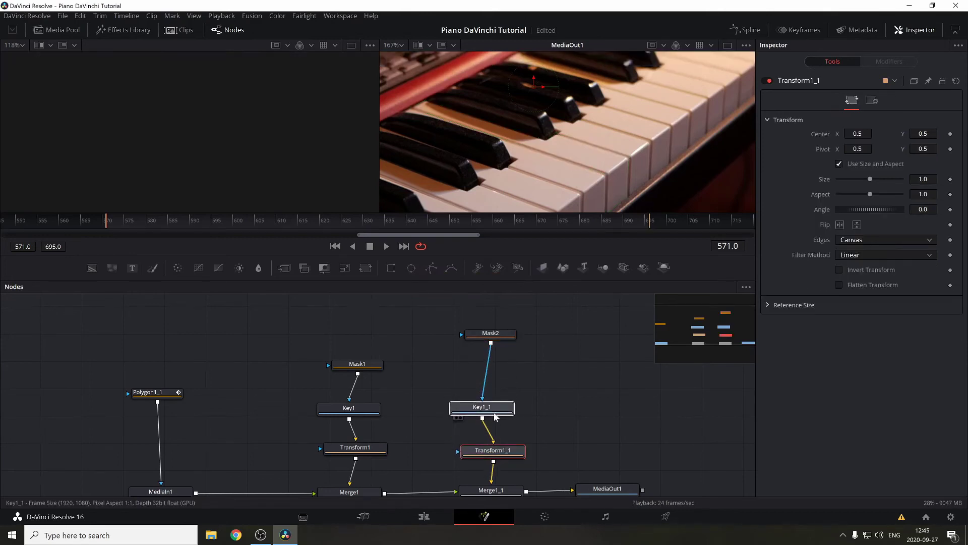
key(F2)
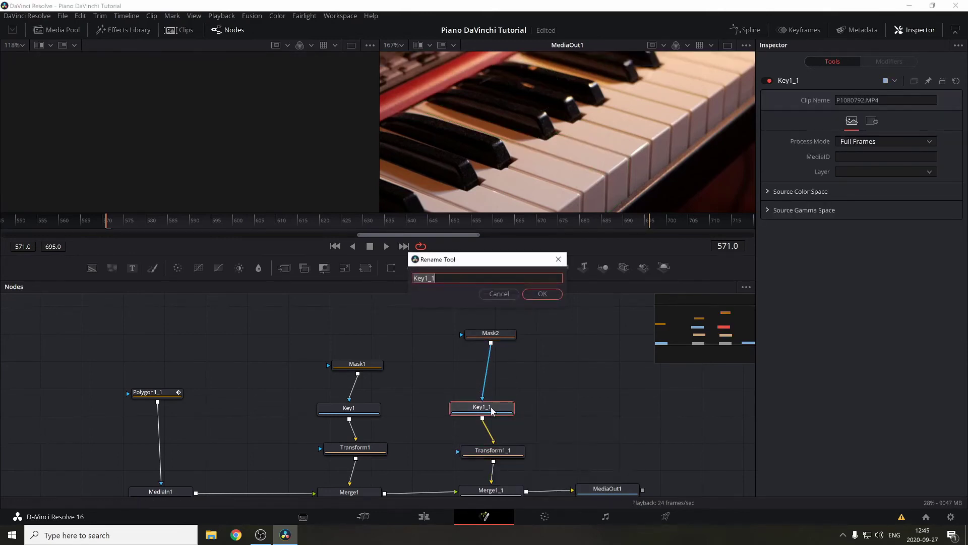
text(Key12)
key(Return)
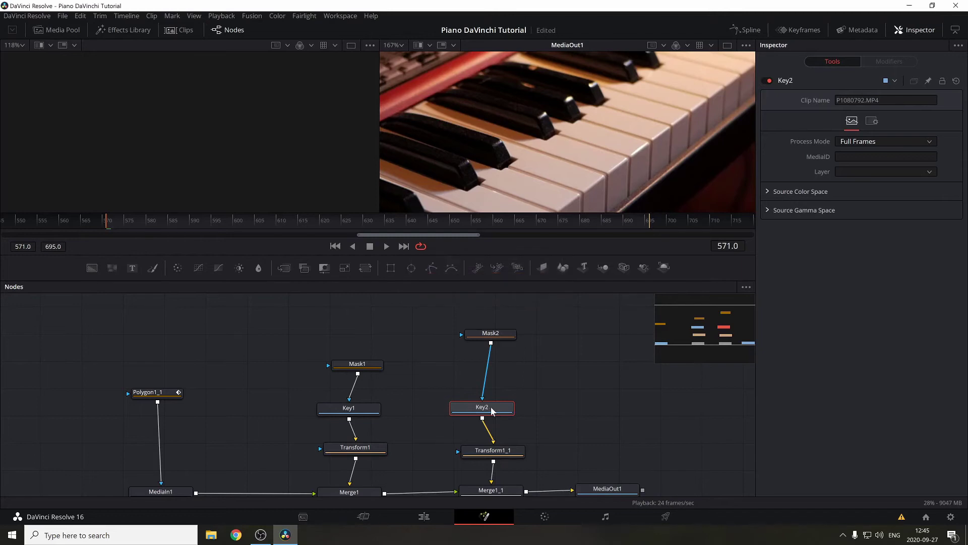
- Delete the Polygon1_1 mask node that feeds MediaIn1
drag(414, 395, 429, 410)
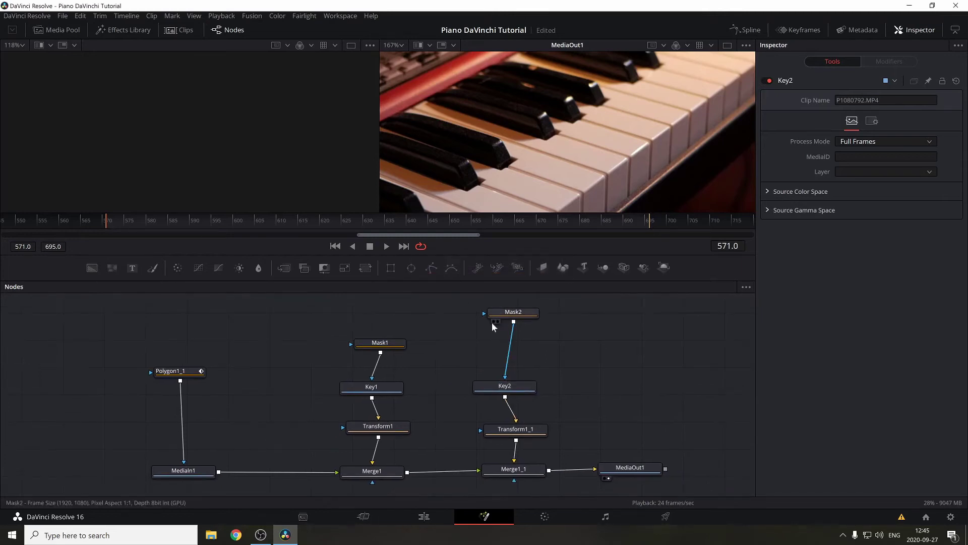
click(194, 375)
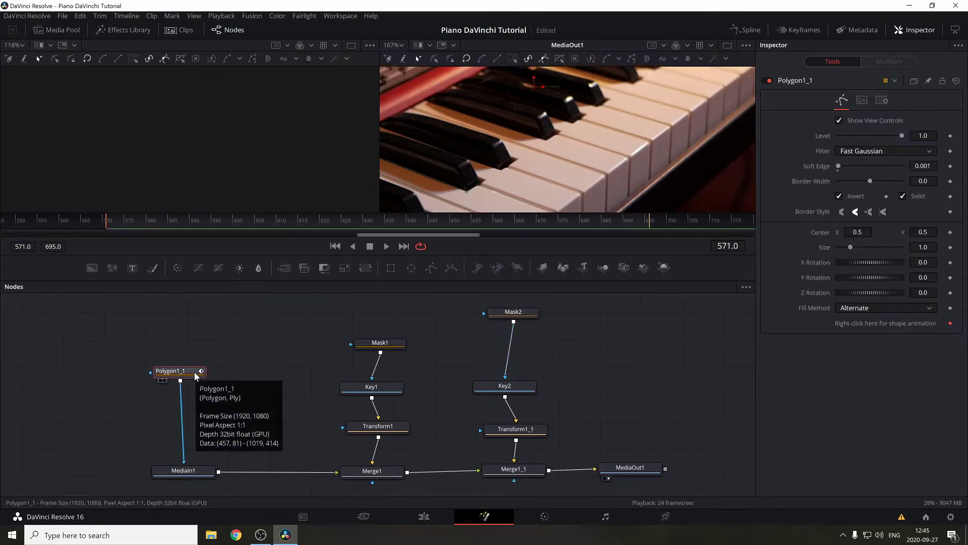
key(Delete)
- Duplicate the Mask1 node as a separate copy and place it above MediaIn1
click(377, 345)
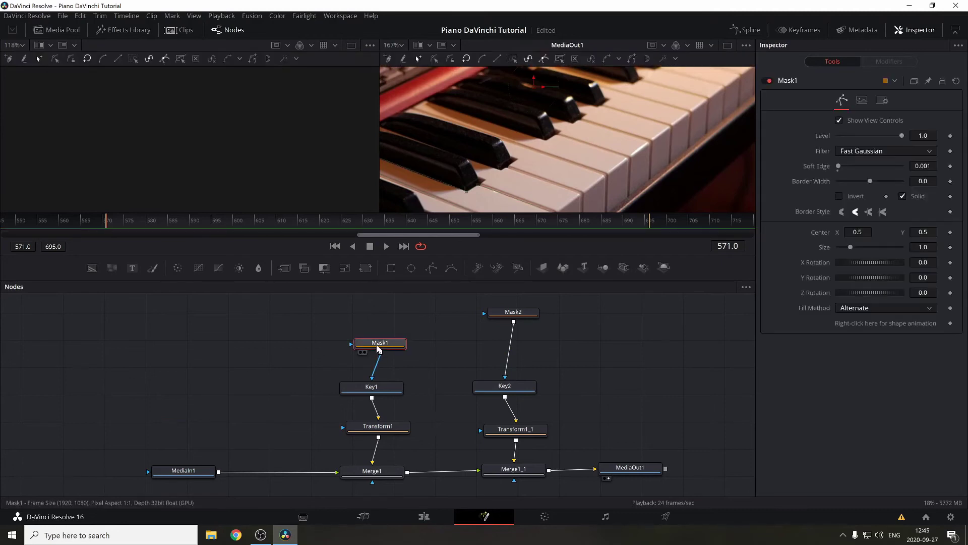
key(ctrl+c)
click(223, 335)
key(ctrl+v)
drag(222, 338, 185, 370)
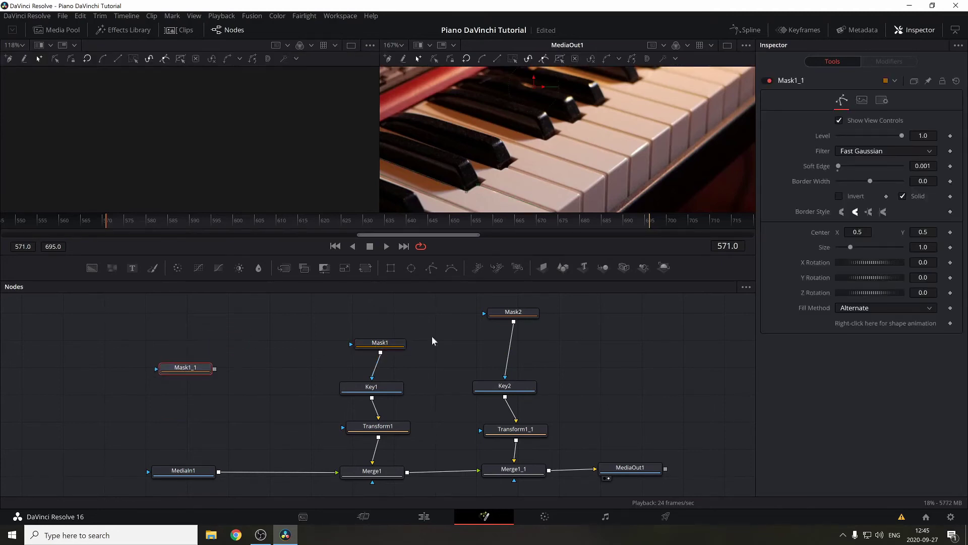
- Duplicate the Mask2 node and place the copy above the Mask1_1 node
click(492, 315)
key(ctrl+c)
key(ctrl+v)
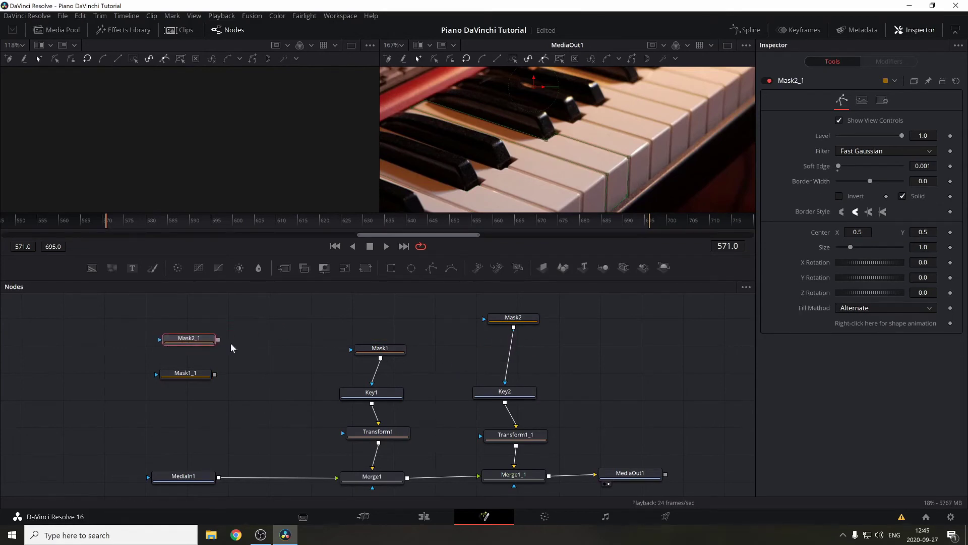
- Connect Mask1_1 to MediaIn1's mask input, and Mask2_1 to the mask input of Mask1_1
scroll(275, 357, down, 3)
scroll(564, 170, down, 3)
drag(235, 370, 212, 438)
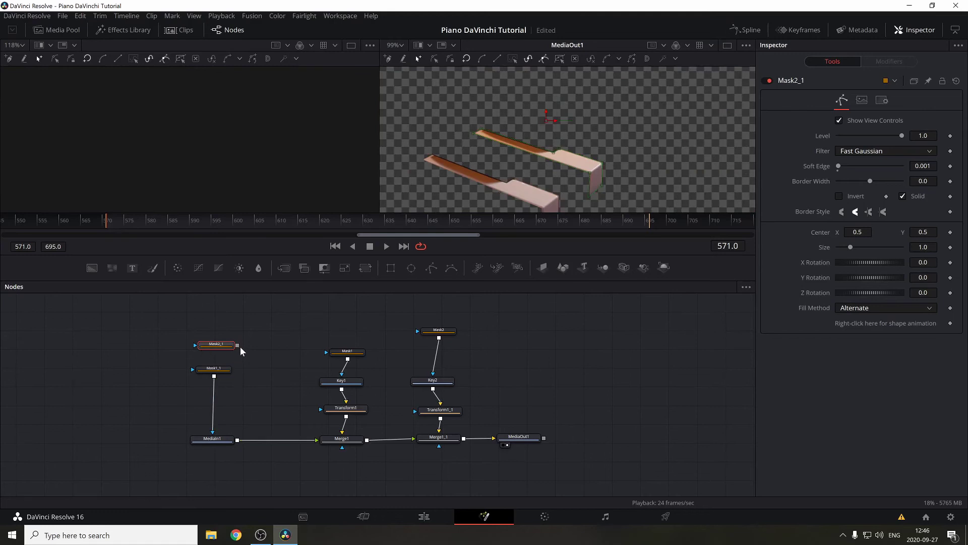
drag(237, 346, 214, 368)
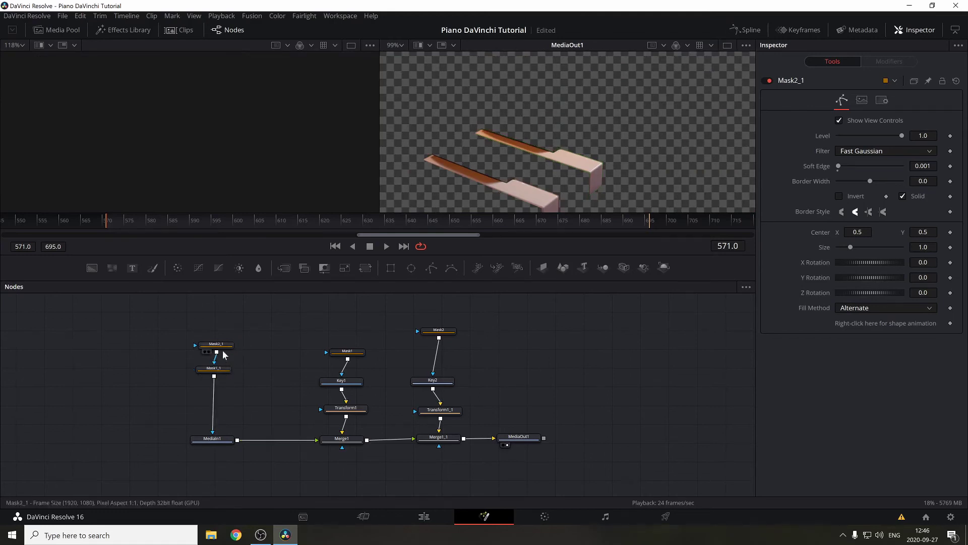
- Invert the Mask2_1 and Mask1_1 masks, and try nudging the second piano key down with Transform1_1
click(220, 348)
click(846, 199)
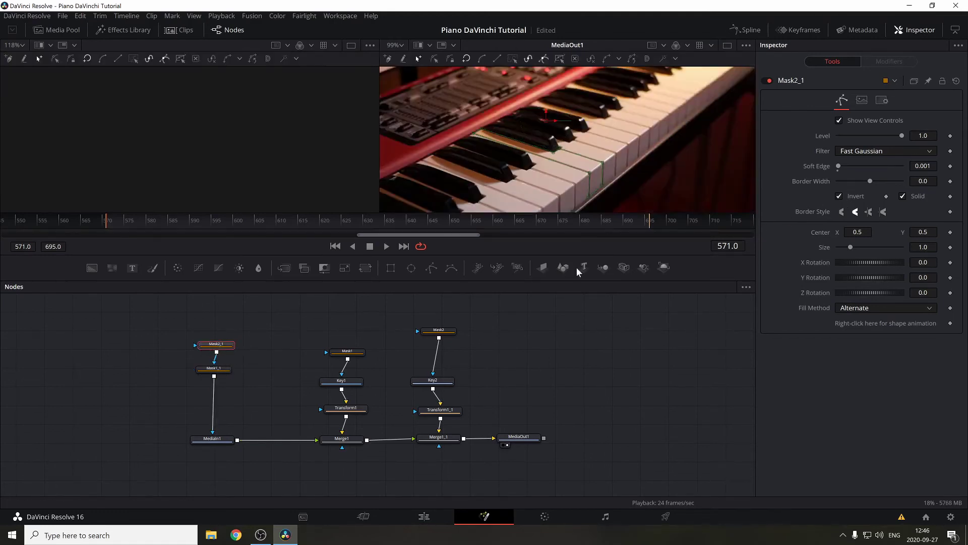
click(211, 370)
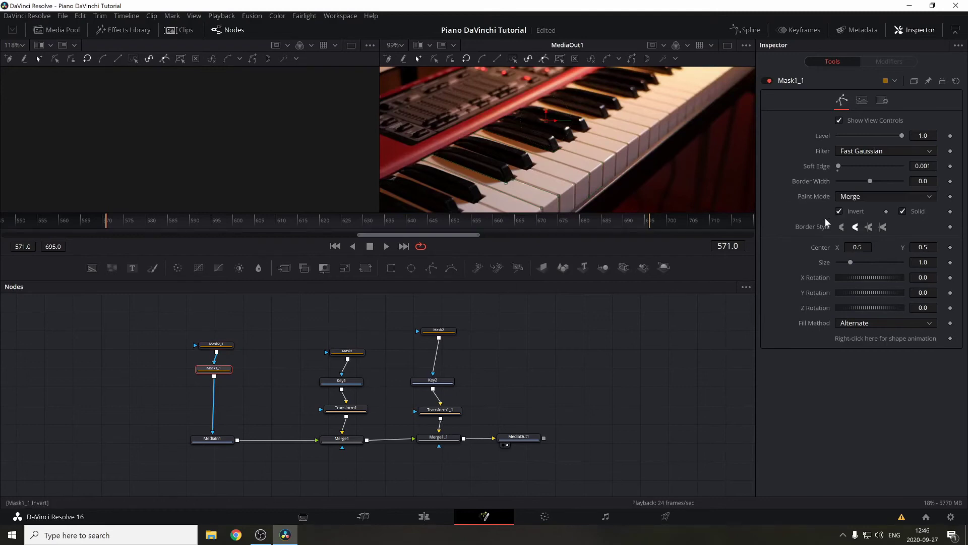
click(440, 409)
drag(547, 115, 546, 117)
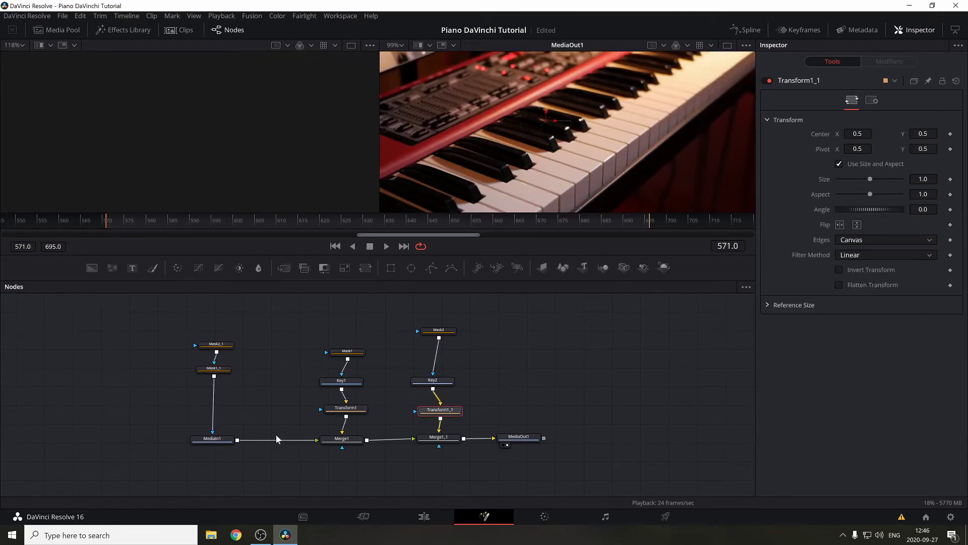
- Move Mask2 and Key2 closer to Transform1_1, and turn off inversion on the Mask2_1 and Mask1_1 masks
drag(443, 331, 452, 392)
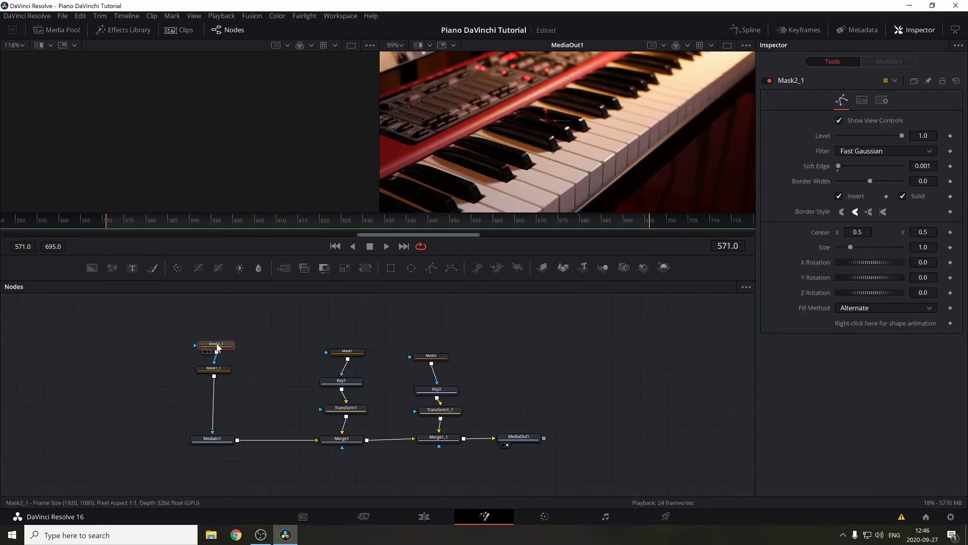
click(220, 346)
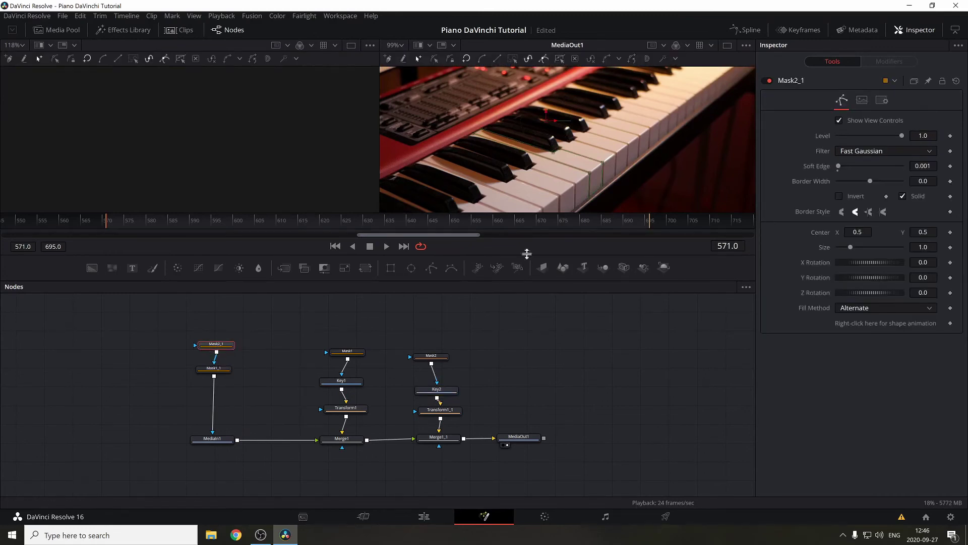
click(214, 369)
click(839, 212)
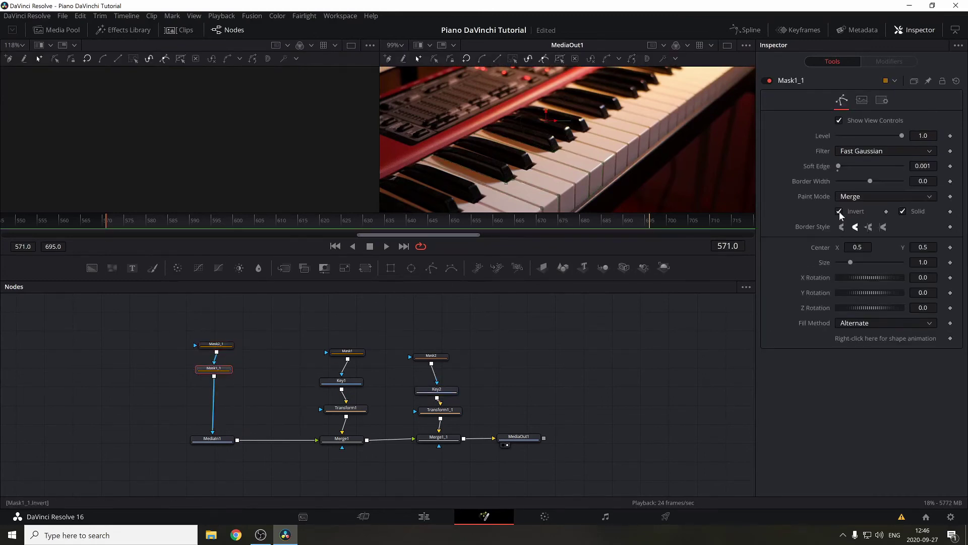
- Disconnect Mask1_1 from MediaIn1 and move both copied mask nodes farther away from it
drag(213, 431, 218, 401)
drag(182, 325, 231, 379)
drag(210, 369, 195, 360)
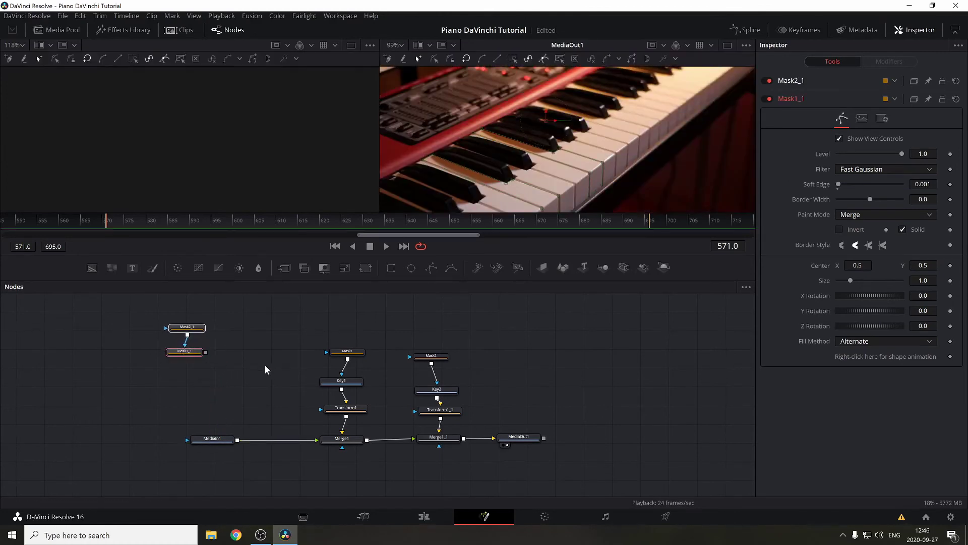
drag(142, 307, 222, 371)
click(287, 337)
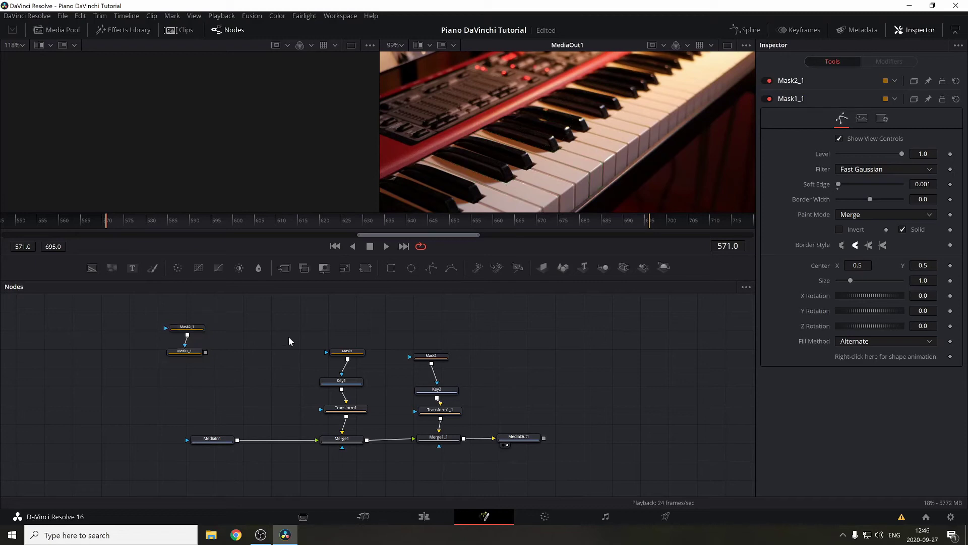
- Add a Matte Control node between the copied masks and MediaIn1, and feed Mask1_1 into its background input
click(324, 267)
drag(261, 370, 212, 398)
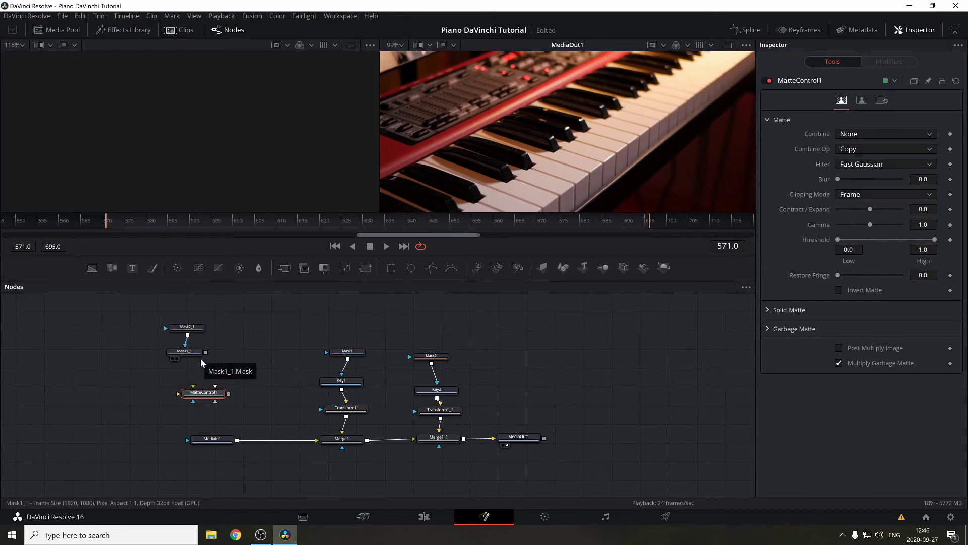
drag(206, 353, 179, 393)
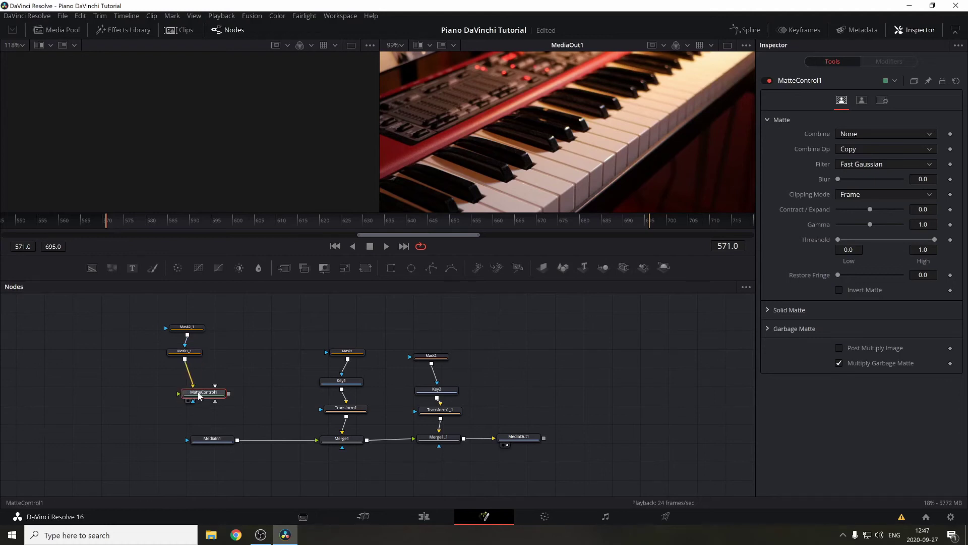
- Show MatteControl1 in the empty viewer and invert its matte
key(1)
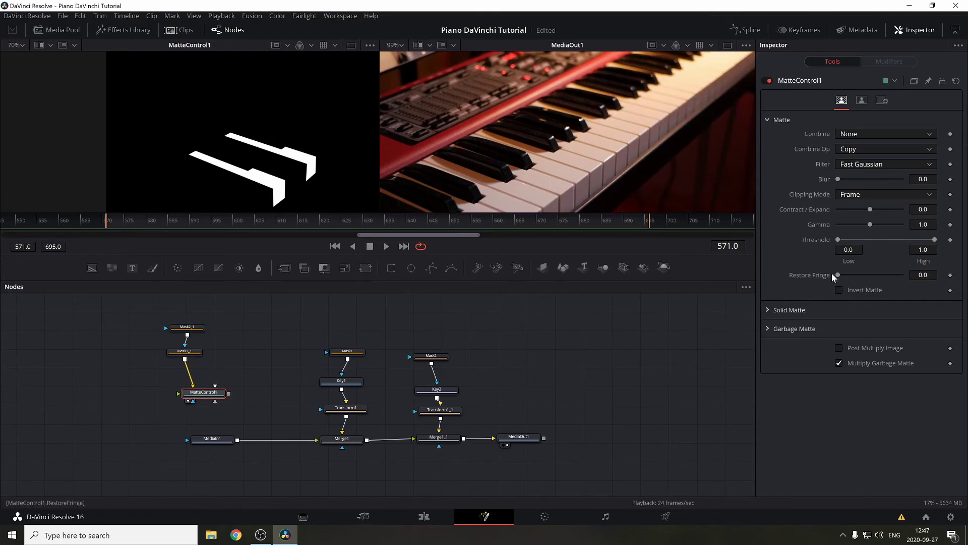
click(839, 290)
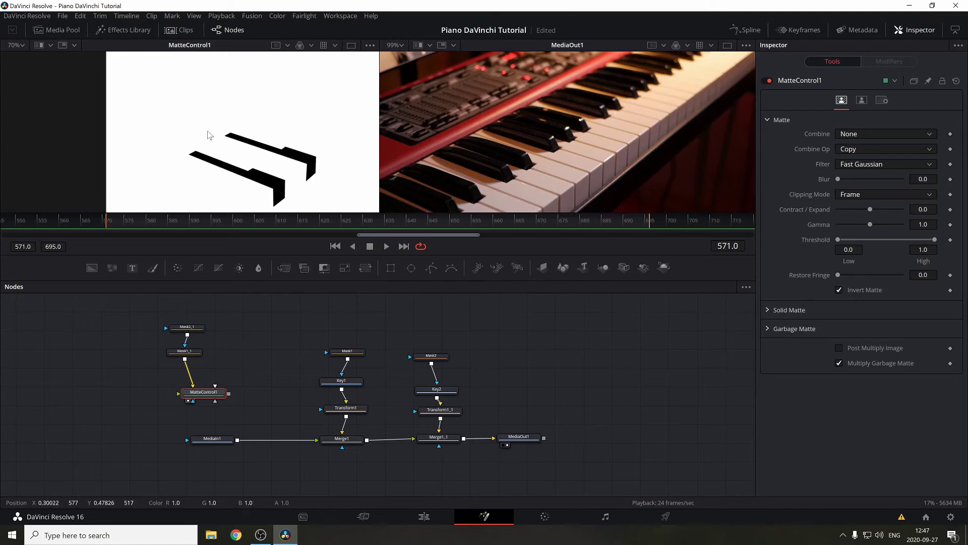
scroll(215, 137, down, 4)
scroll(206, 132, up, 3)
scroll(249, 346, down, 2)
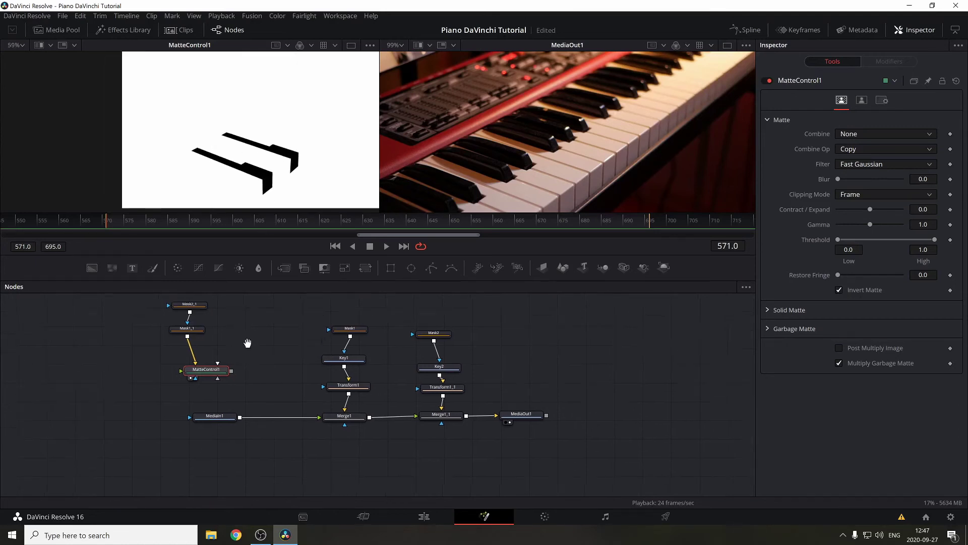
- Connect the MatteControl1 output to MediaIn1's mask input
click(251, 360)
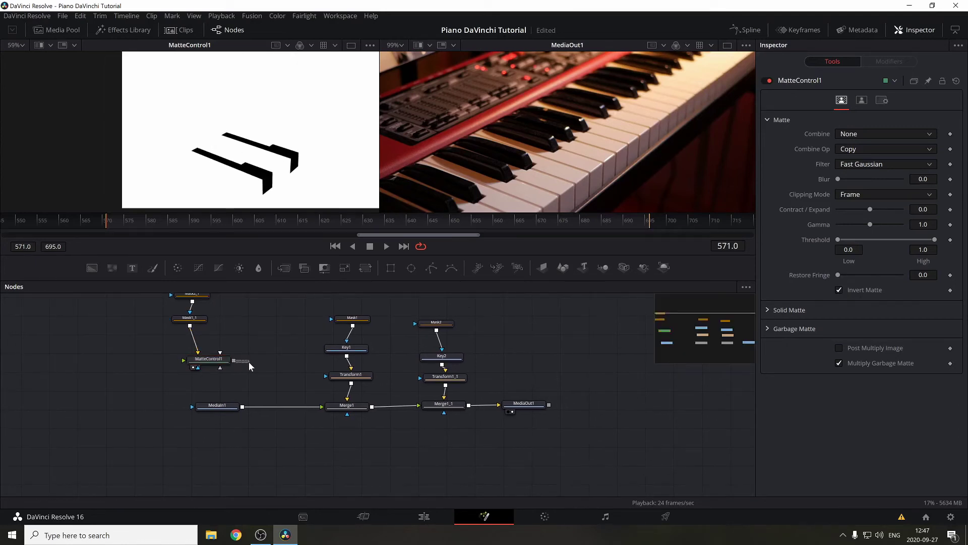
drag(251, 375, 226, 405)
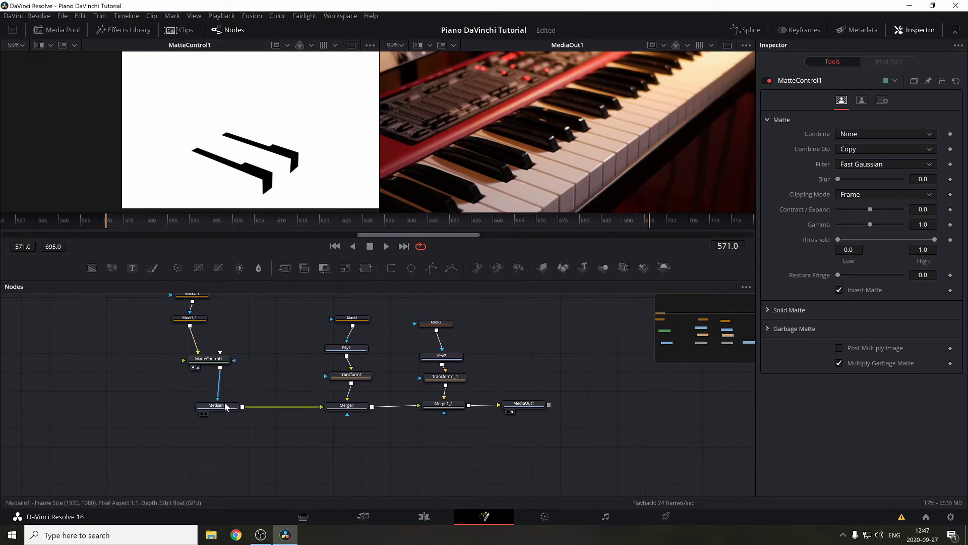
drag(270, 366, 249, 407)
- Move the first piano key down with Transform1, to a Center Y of 0.474921
scroll(495, 184, down, 3)
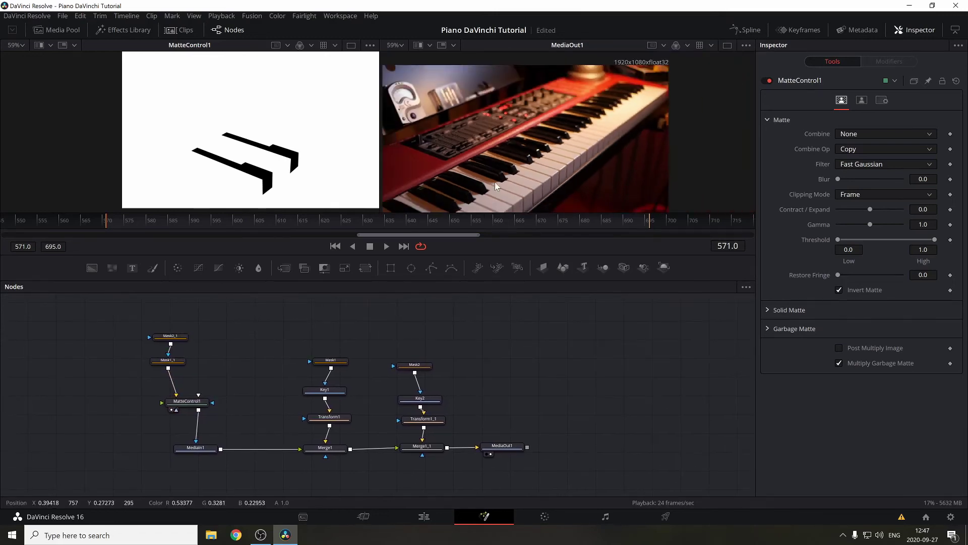
drag(496, 183, 517, 157)
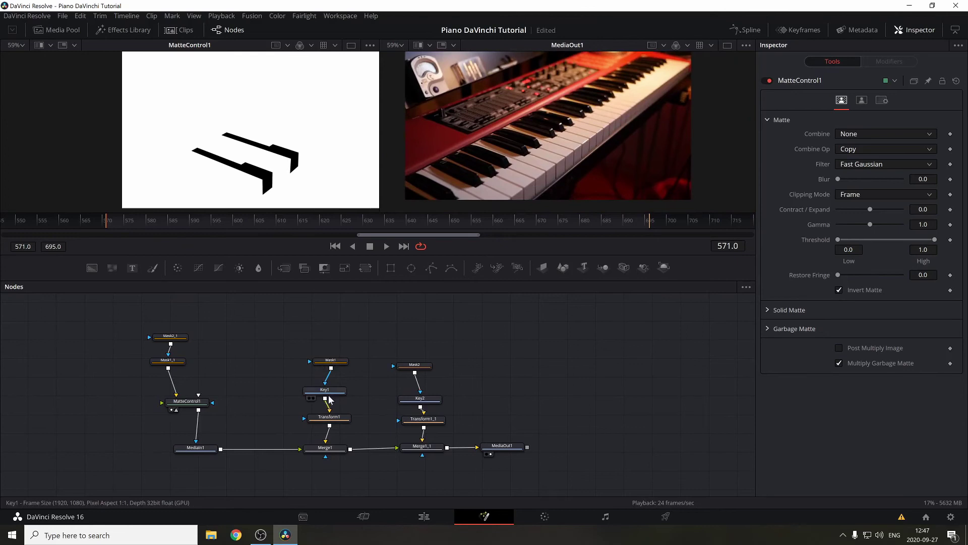
click(328, 417)
drag(549, 114, 548, 118)
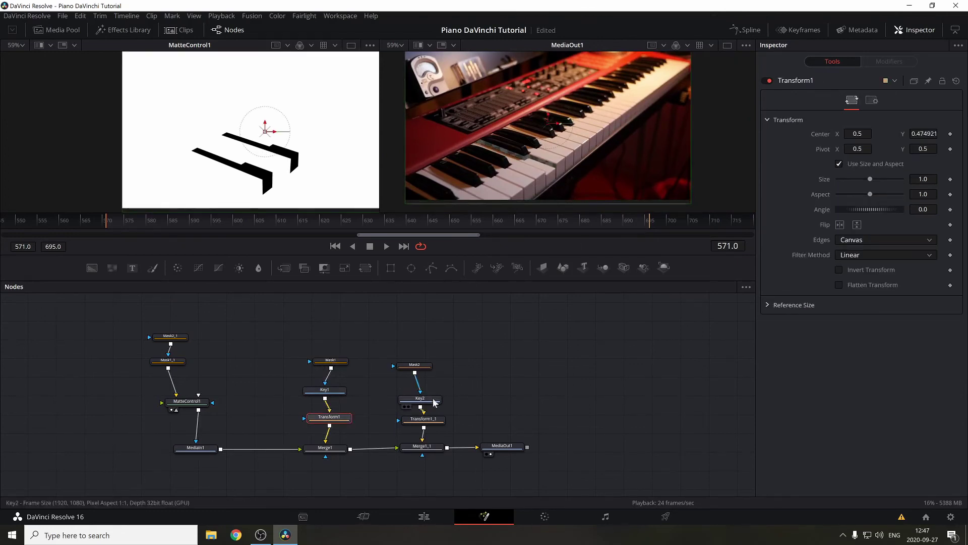
- Move the second piano key down with Transform1_1, to a Center Y of 0.465517, and inspect both keys up close
click(433, 419)
drag(552, 113, 551, 119)
scroll(600, 168, up, 5)
scroll(600, 167, down, 3)
scroll(585, 171, up, 3)
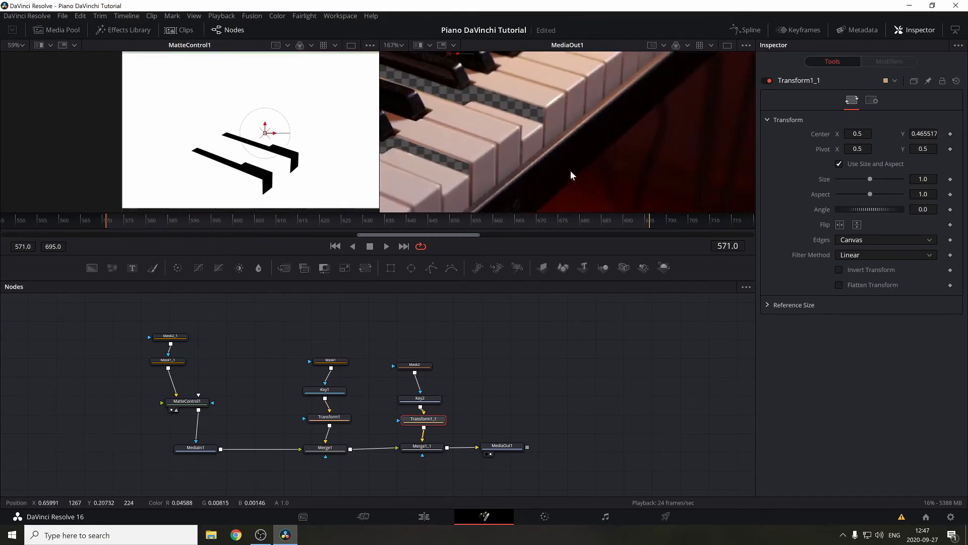
- Inspect the lowered keys up close in the Edit page's timeline viewer and return to the Fusion composition
scroll(583, 195, down, 3)
scroll(554, 189, up, 3)
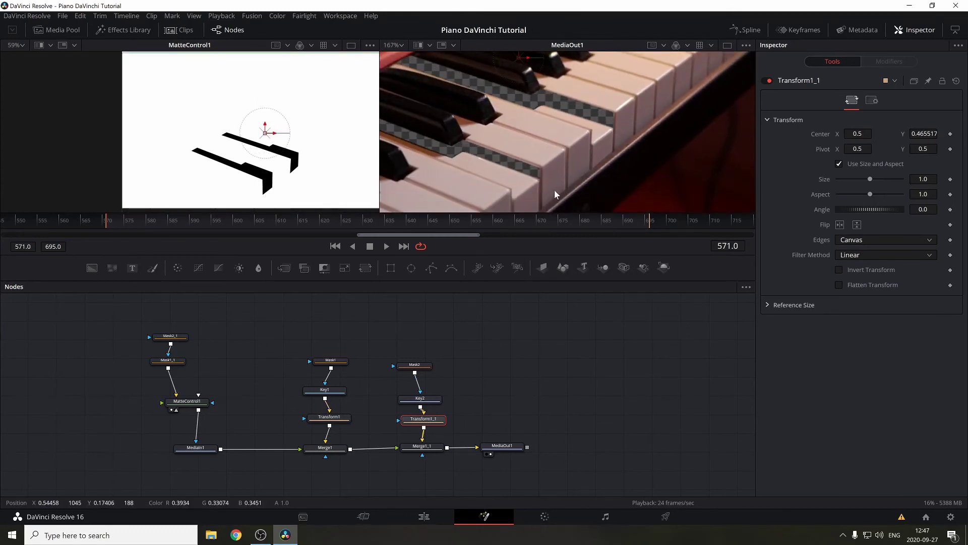
click(424, 515)
scroll(731, 193, down, 5)
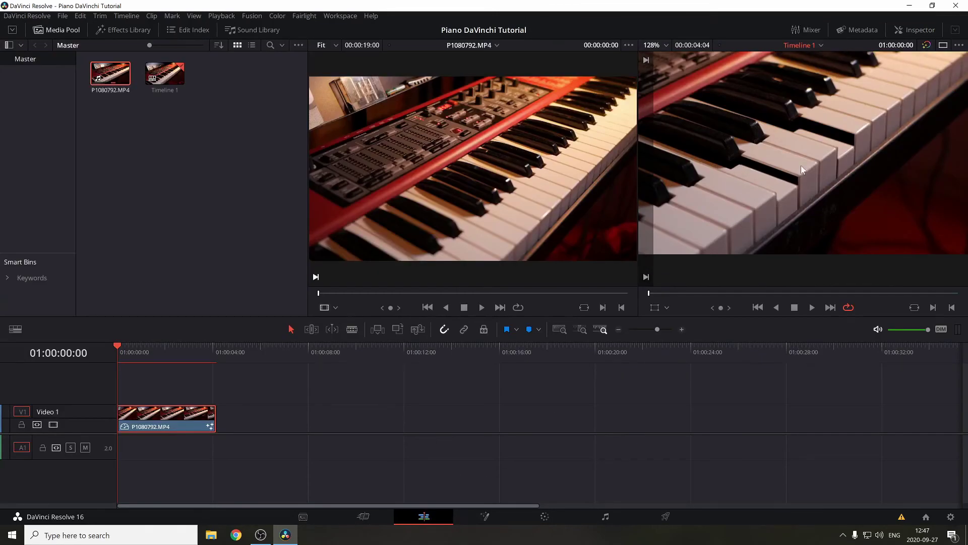
scroll(811, 177, down, 5)
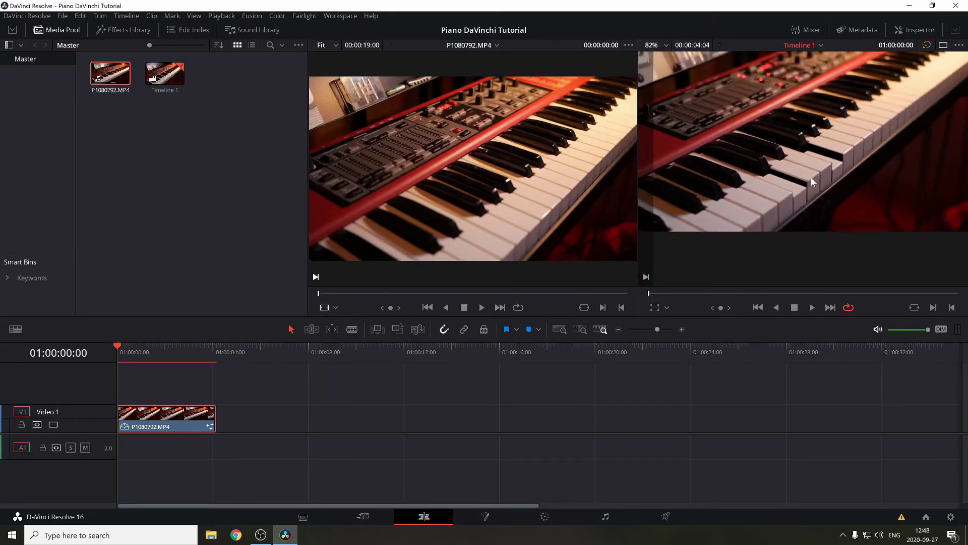
click(484, 516)
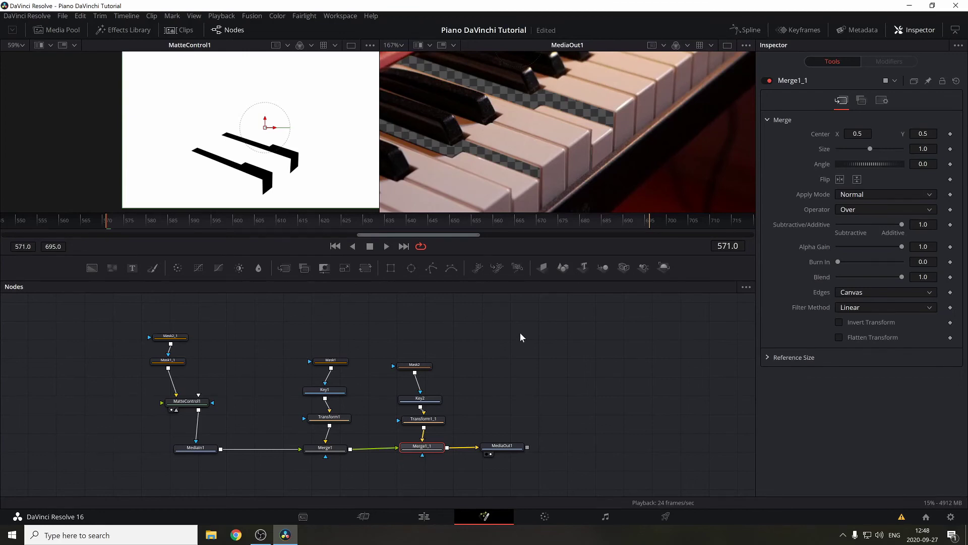
- Reset Transform1 and Transform1_1 to their default values so both piano keys sit at rest
scroll(543, 160, down, 4)
drag(542, 155, 543, 161)
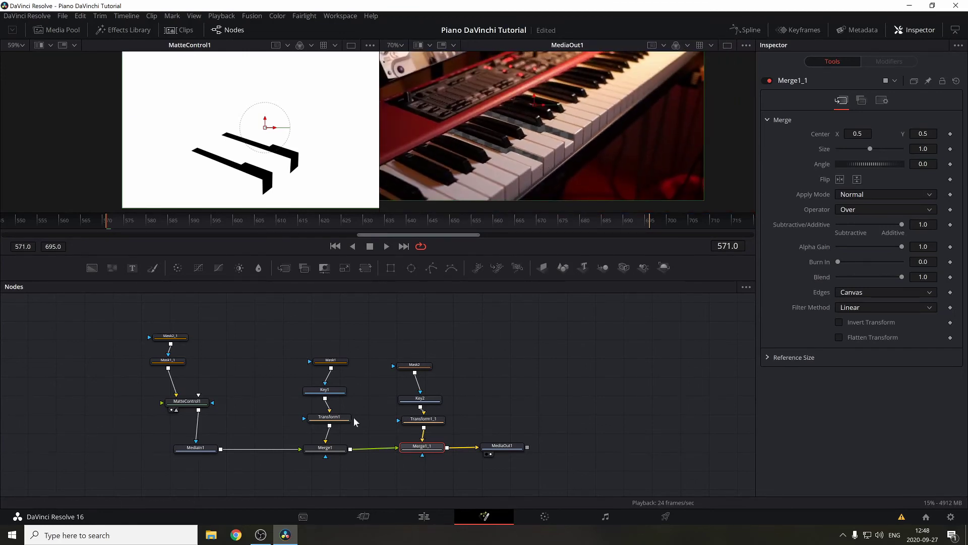
drag(186, 401, 187, 411)
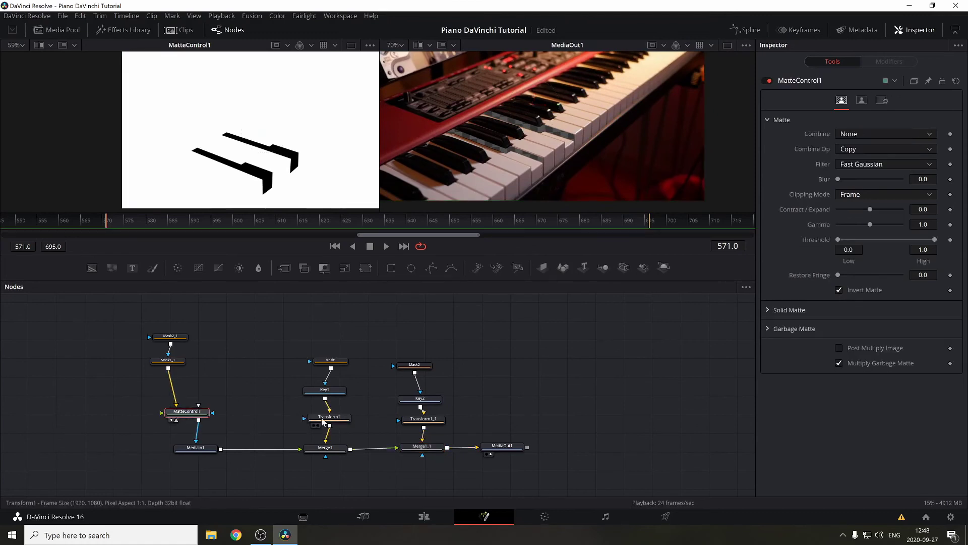
click(322, 420)
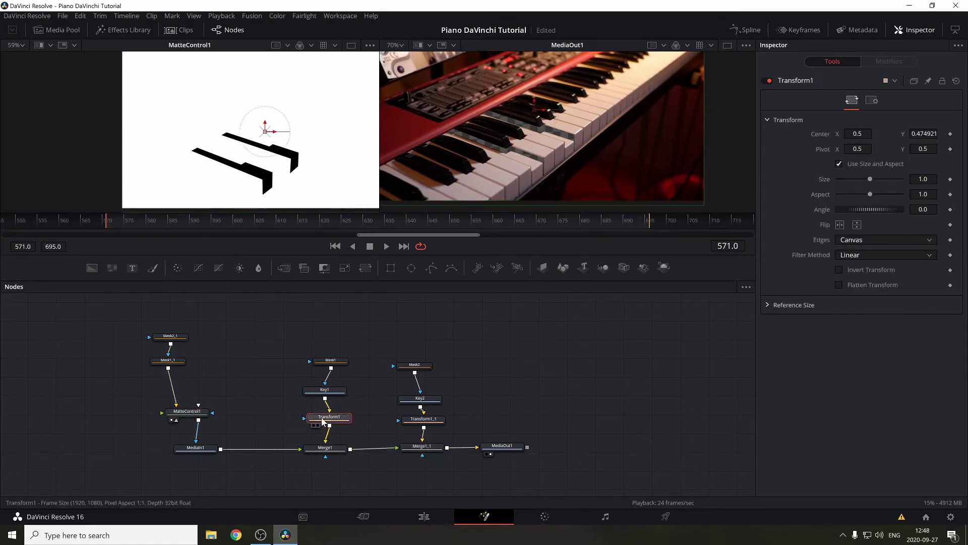
click(954, 81)
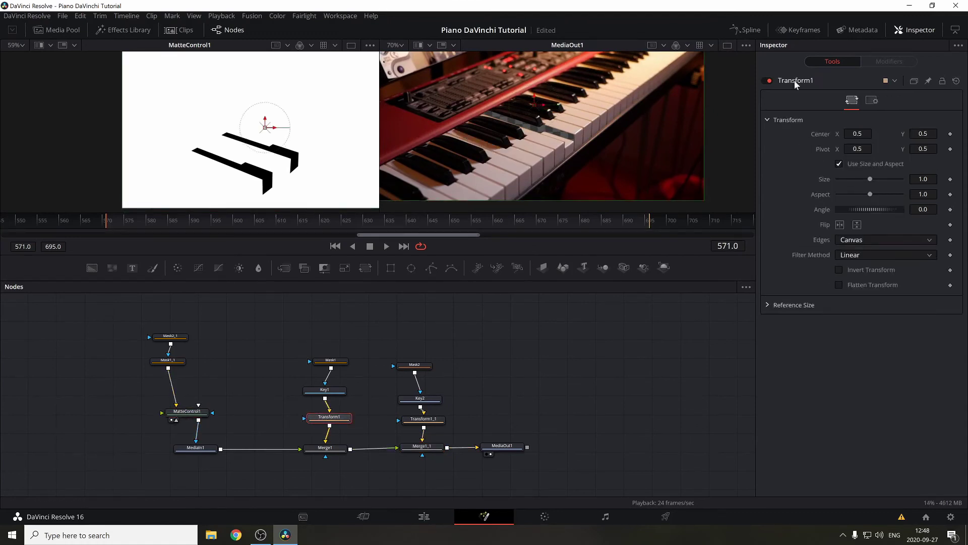
click(429, 425)
click(956, 82)
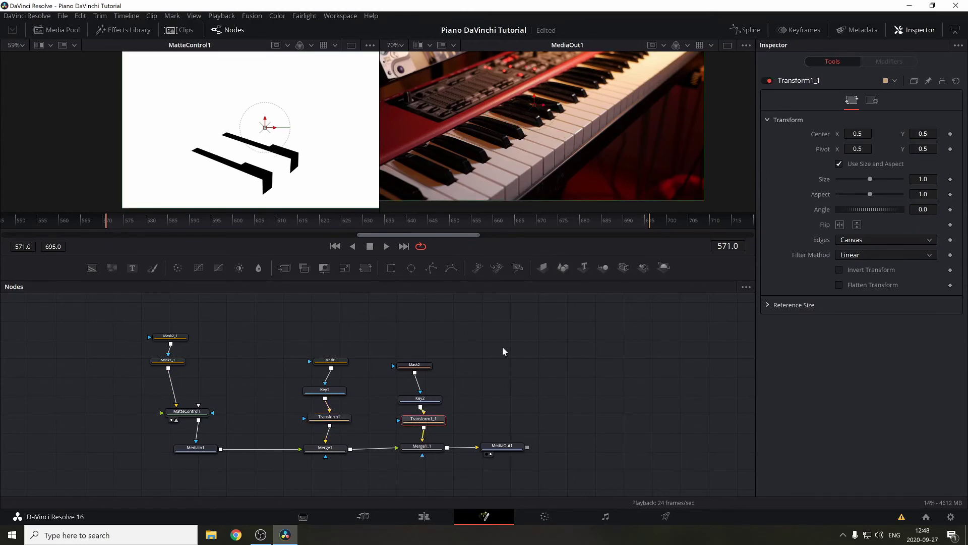
- Delete the copied masks Mask1_1 and Mask2_1 that feed MatteControl1, keeping Mask1 and Mask2
drag(325, 364, 320, 367)
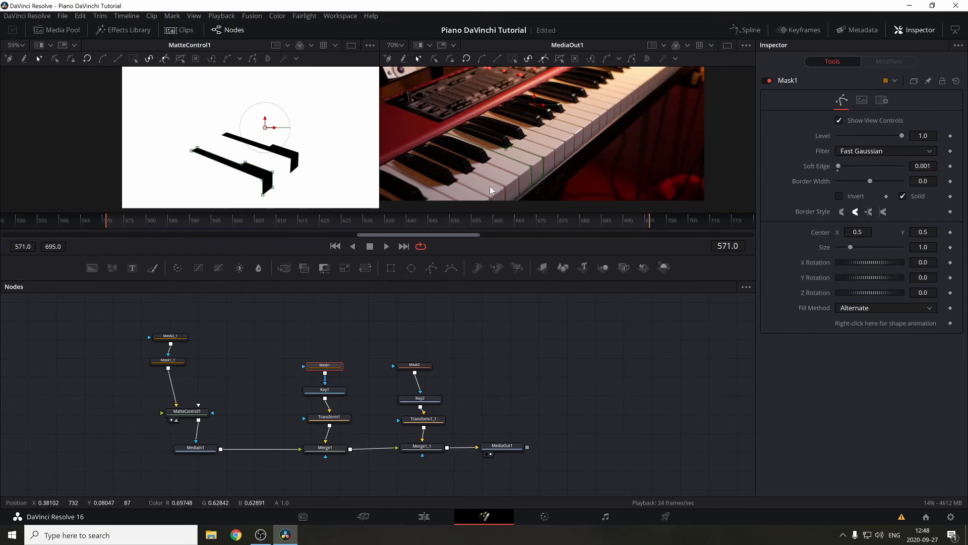
drag(129, 319, 185, 371)
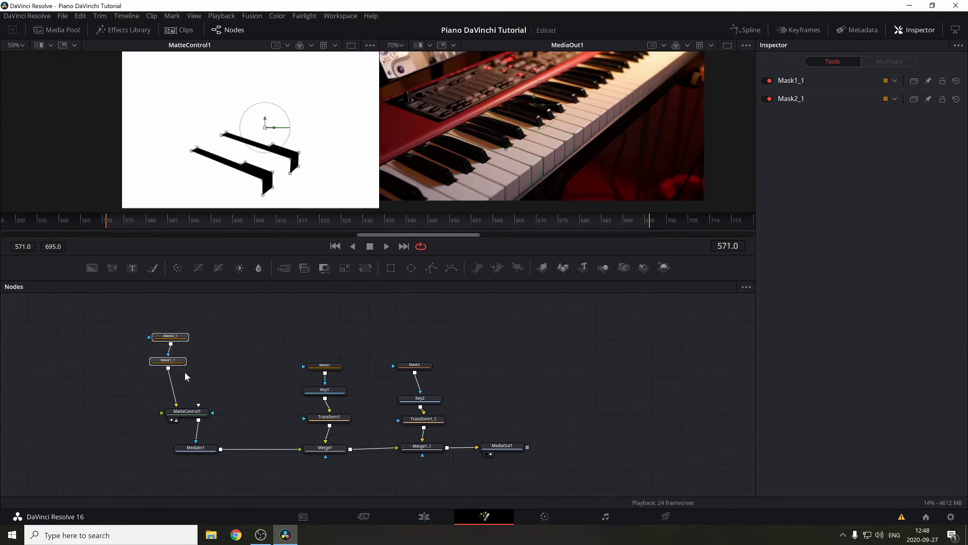
key(Delete)
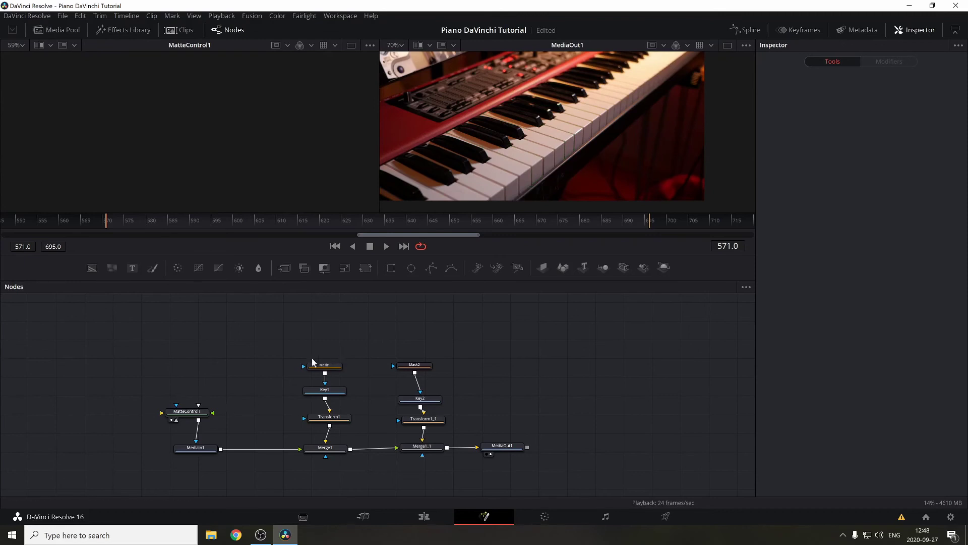
click(318, 368)
click(407, 366)
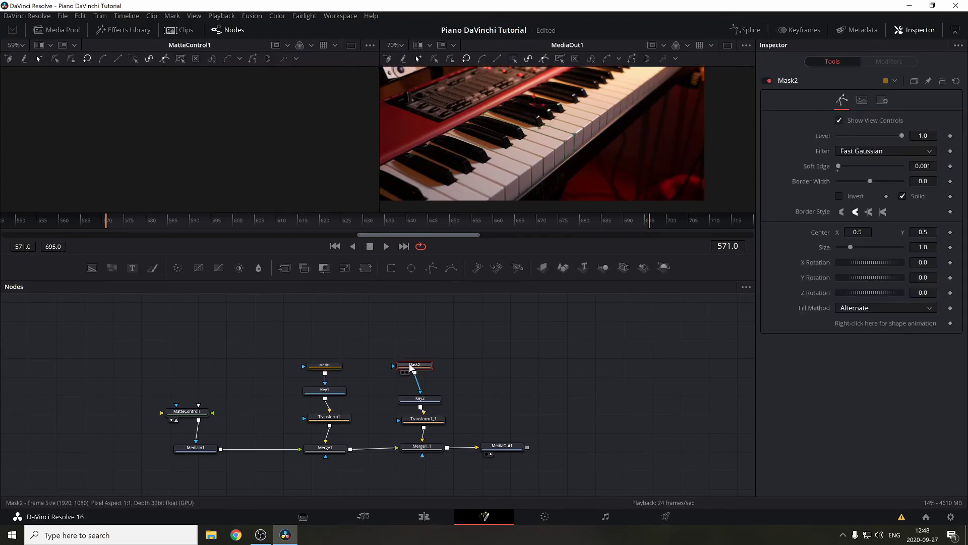
click(194, 343)
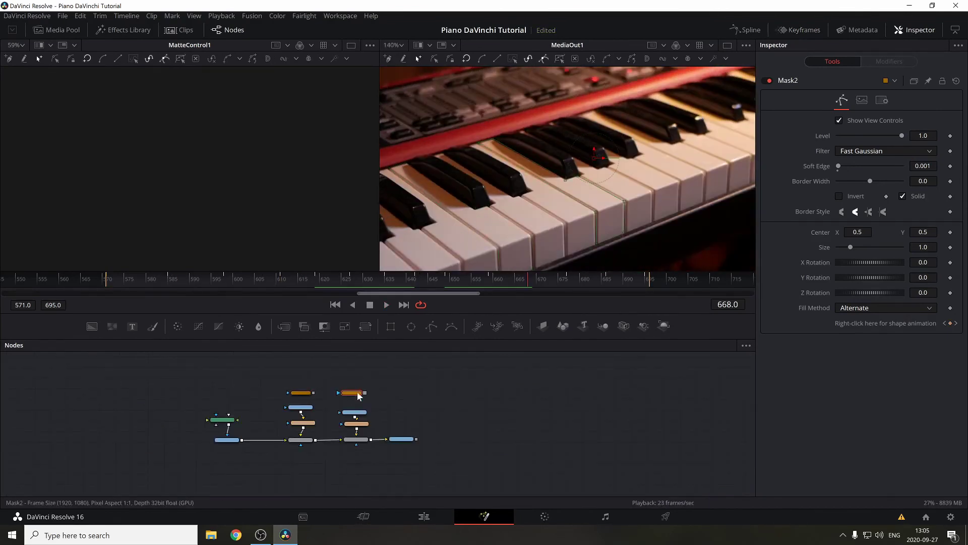
- Play the clip with Mask1 and Mask2 both selected to check how the animated outlines follow the keys
ctrl+click(240, 403)
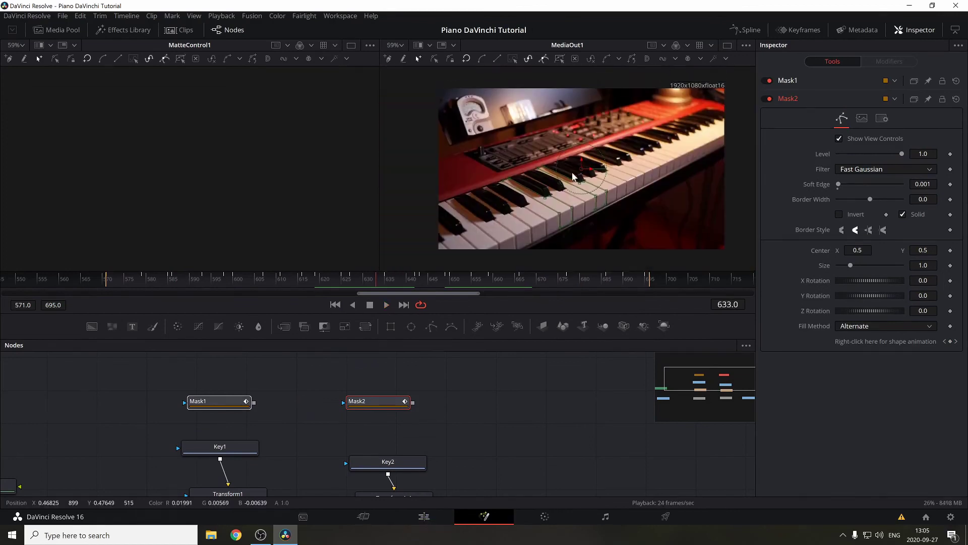
drag(570, 220, 575, 198)
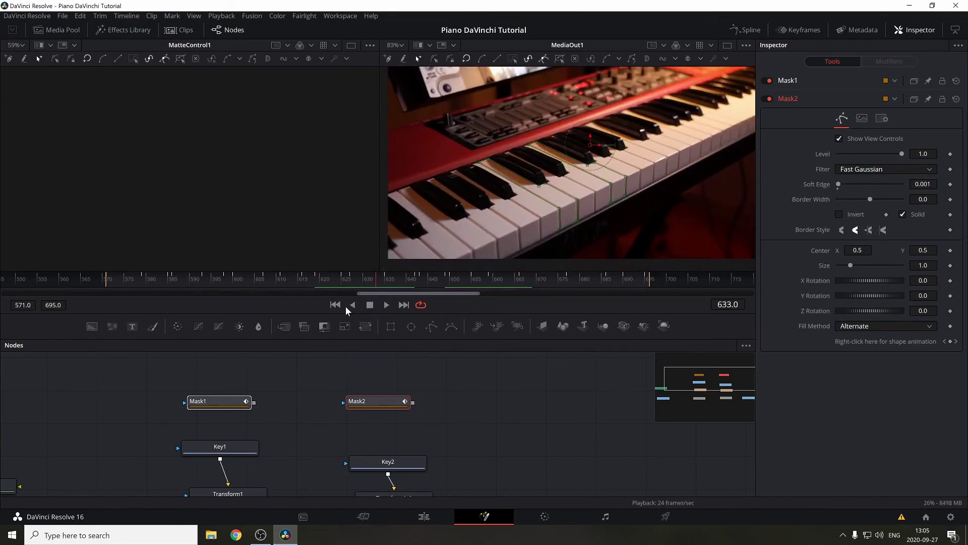
key(space)
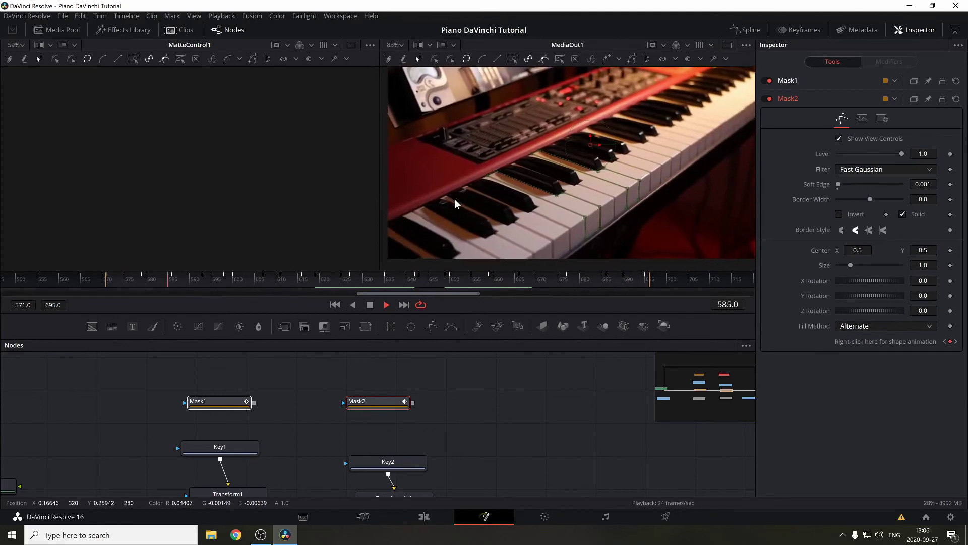
key(space)
- Connect Mask1 to Key1 and Mask2 to Key2
drag(484, 431, 592, 394)
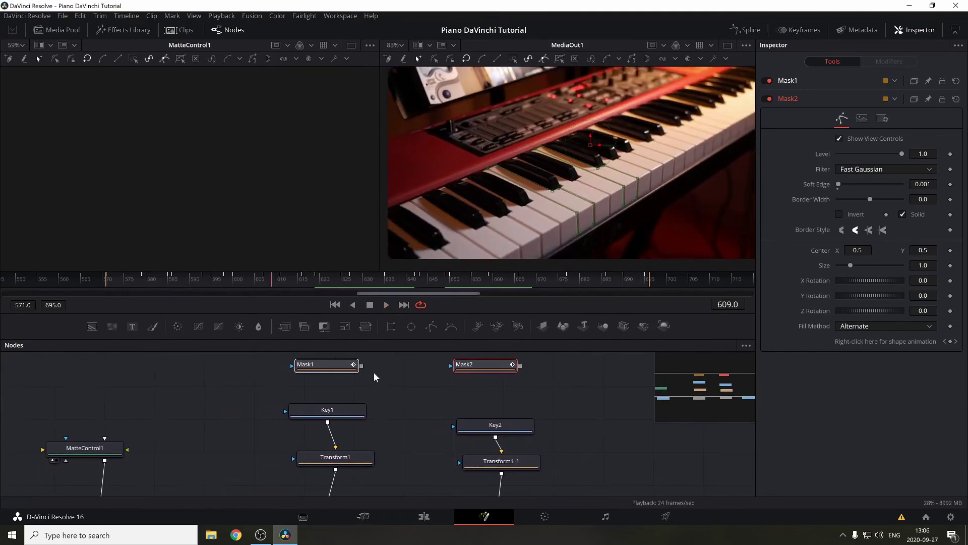
click(338, 371)
scroll(348, 377, up, 1)
drag(355, 414, 359, 423)
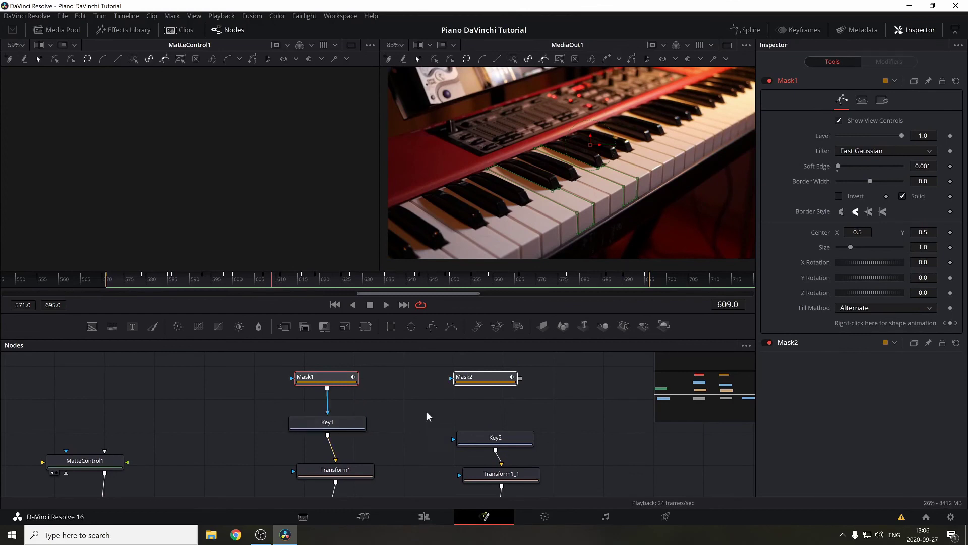
click(494, 380)
drag(520, 378, 510, 438)
click(388, 409)
scroll(406, 416, down, 1)
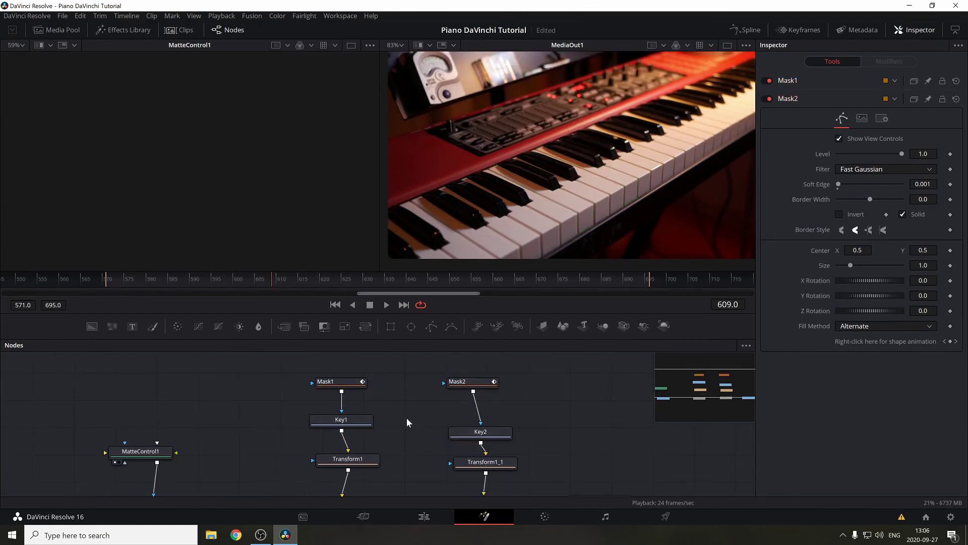
- Duplicate the animated Mask1 and Mask2 beside MatteControl1 and reconnect Mask2 to Key2
click(331, 382)
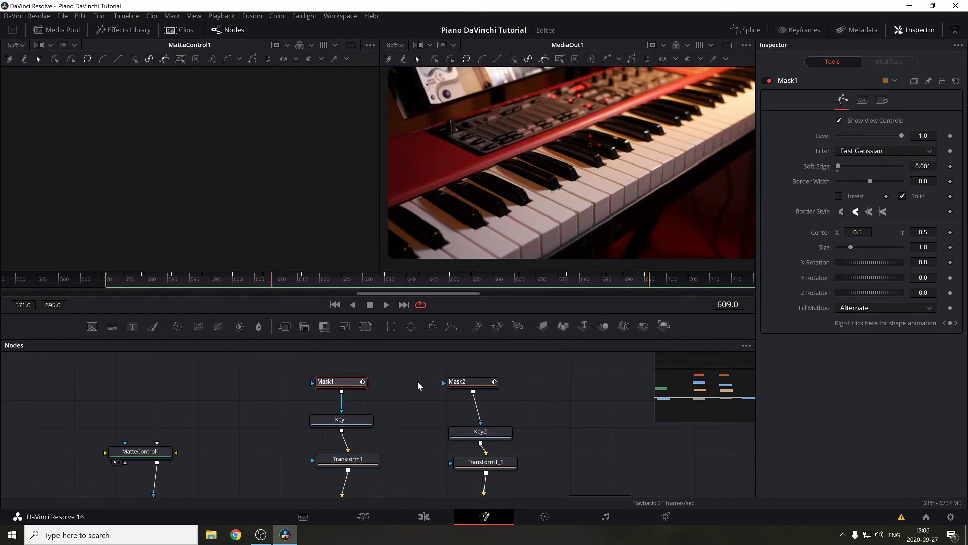
click(459, 383)
ctrl+click(359, 382)
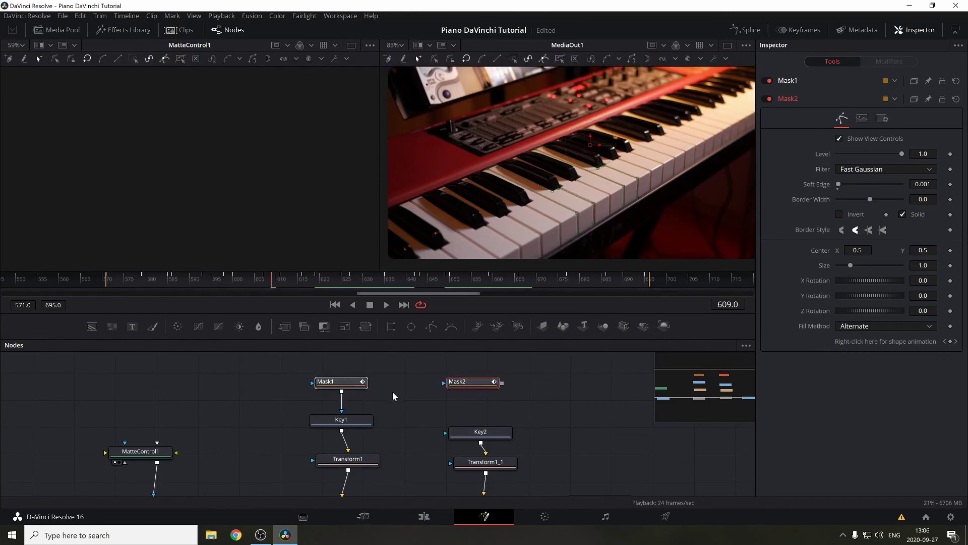
key(ctrl+v)
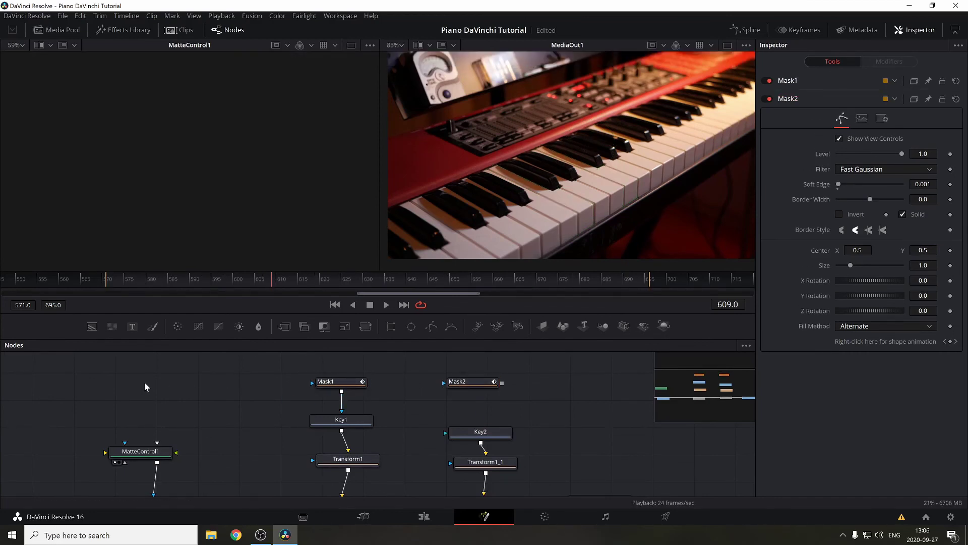
drag(501, 382, 636, 417)
- Connect Mask2_1 to MatteControl1's matte input, chain Mask1_1 into Mask2_1, and play the clip
drag(365, 377, 348, 443)
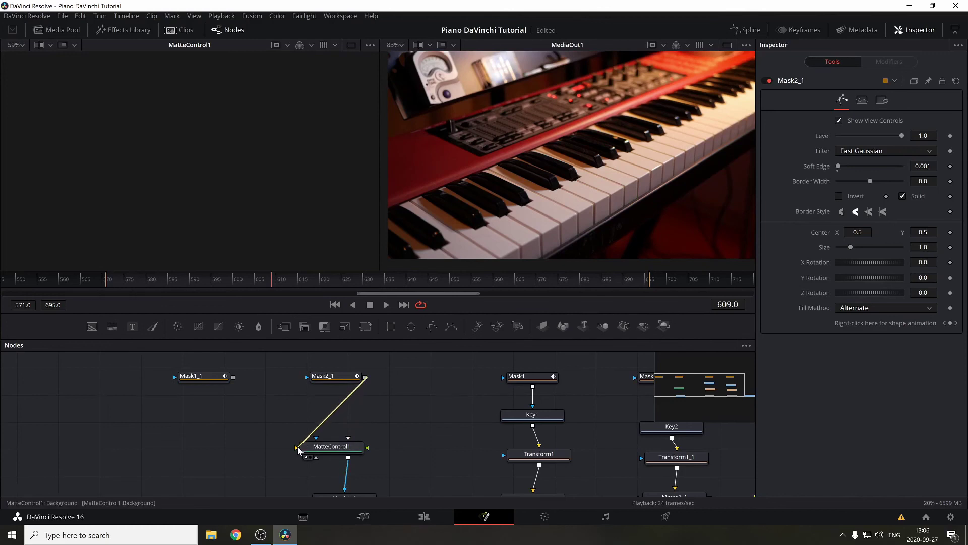
mouse_move(236, 380)
mouse_down()
mouse_move(323, 383)
mouse_move(309, 377)
mouse_up()
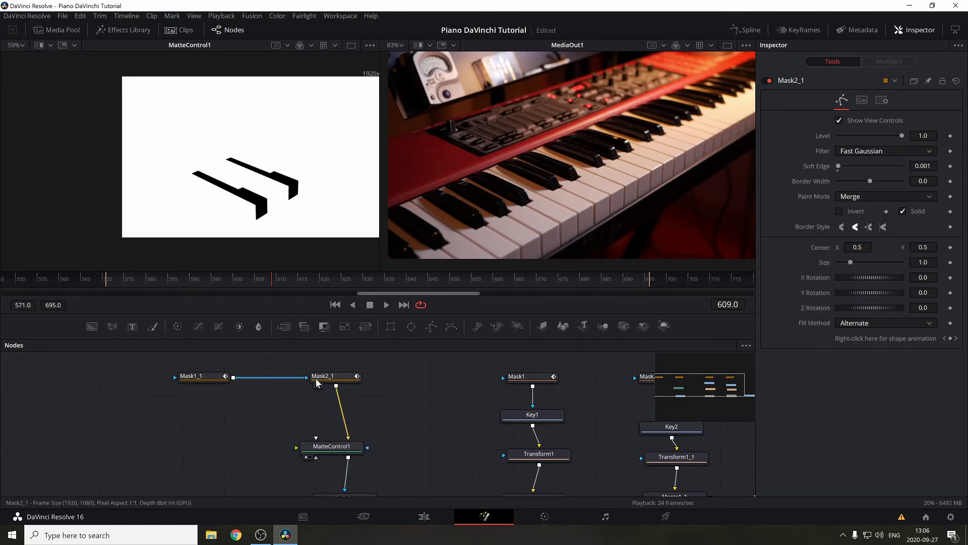
key(space)
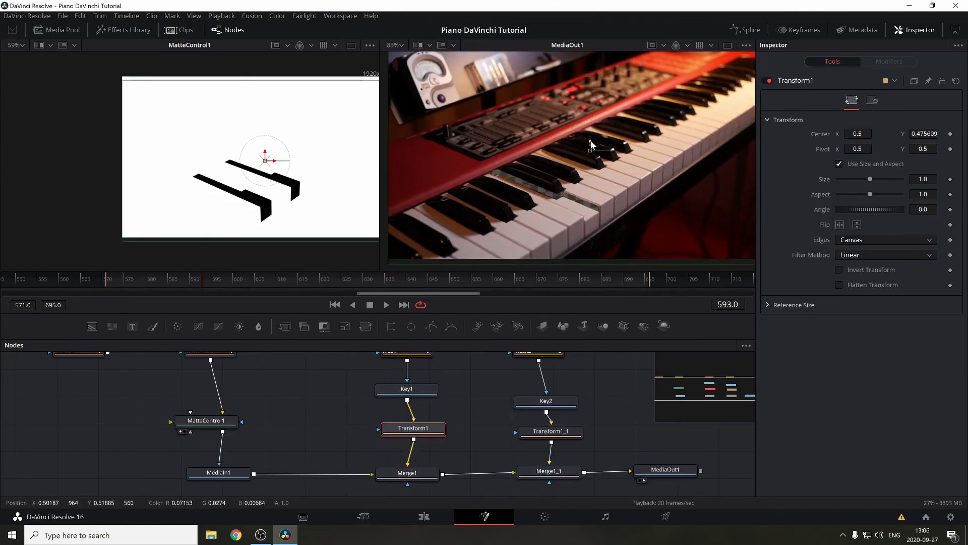
- Try moving the second piano key down with Transform1_1, and reset Transform1 to its default values
click(564, 431)
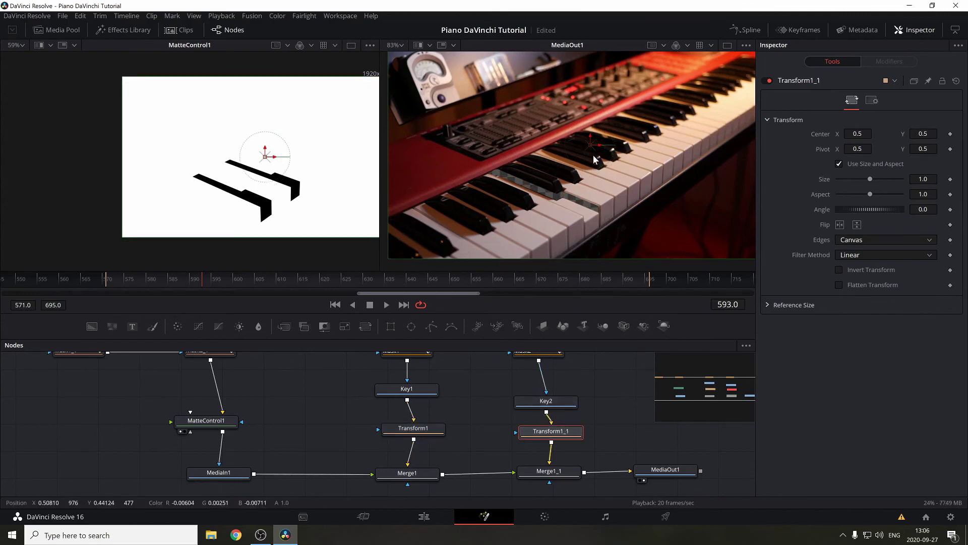
drag(591, 137, 593, 149)
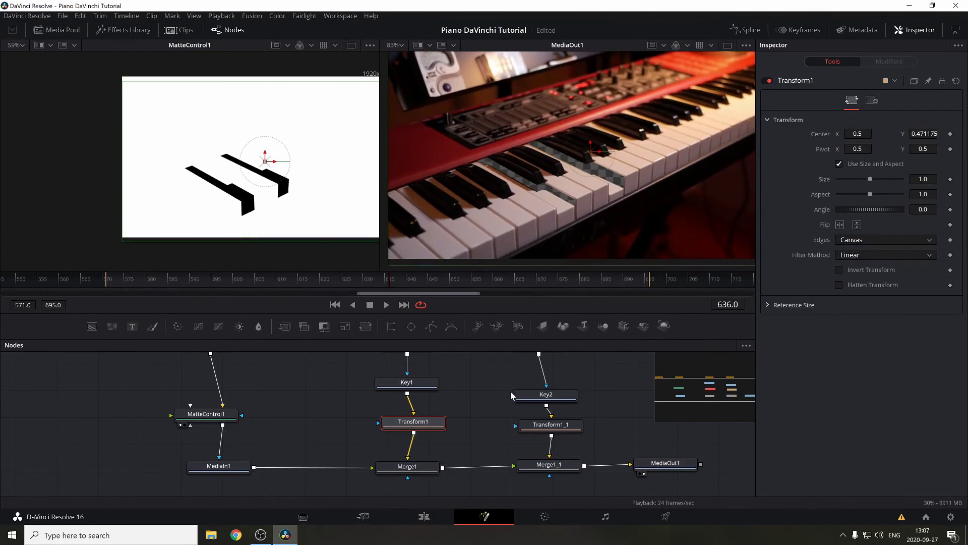
click(956, 80)
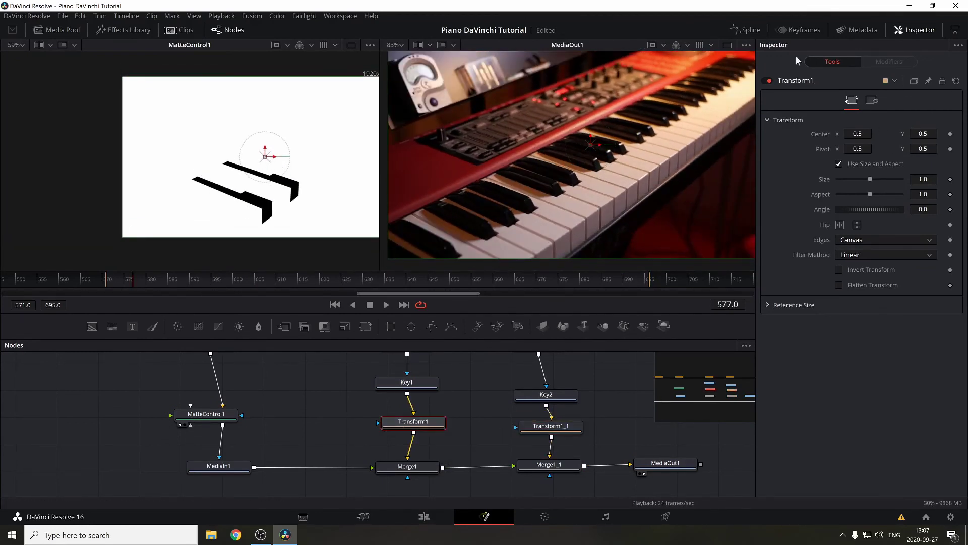
- Keyframe Transform1's Center at frame 577 and show its track in the keyframe editor
click(951, 134)
click(798, 31)
drag(290, 438, 94, 451)
scroll(430, 425, down, 3)
click(398, 420)
scroll(583, 360, up, 5)
- Keyframe the first key pressed down at frame 579 with a Transform1 Center Y of 0.460088, checking the neighbouring frames
key(Right)
key(Right)
key(Right)
mouse_move(591, 138)
mouse_down()
mouse_move(591, 151)
mouse_move(591, 138)
mouse_up()
key(Right)
key(Right)
key(Right)
key(Right)
key(Left)
key(Left)
key(Left)
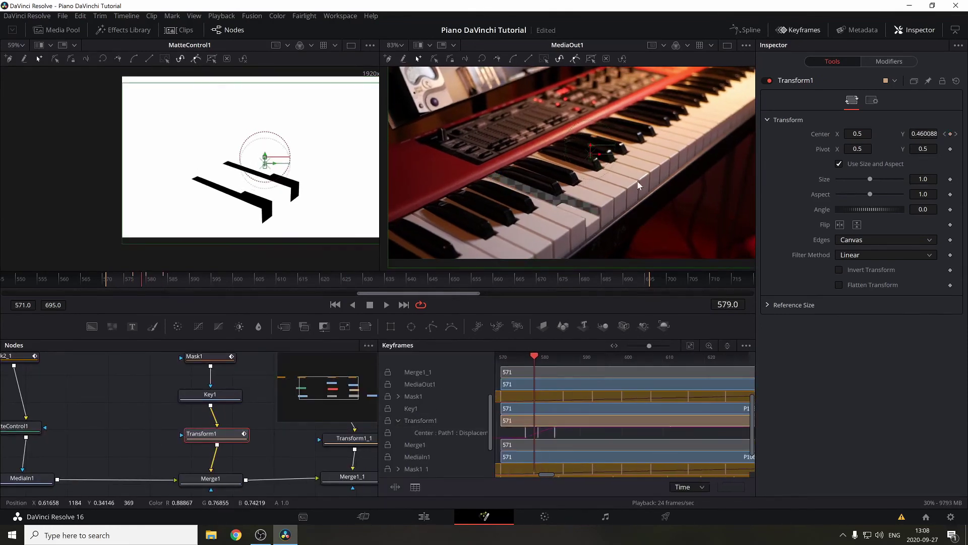
- Advance several frames and keyframe the pressed key back to rest with a Center Y of 0.5
key(Right)
key(Right)
key(Right)
key(Right)
key(Right)
key(Right)
key(Right)
click(515, 357)
double_click(920, 134)
text(.5)
key(Tab)
- Keyframe the second key at rest at frame 597 with a Transform1_1 Center Y of 0.5
drag(533, 356, 559, 356)
click(915, 134)
text(.)
double_click(923, 134)
text(.5)
key(Tab)
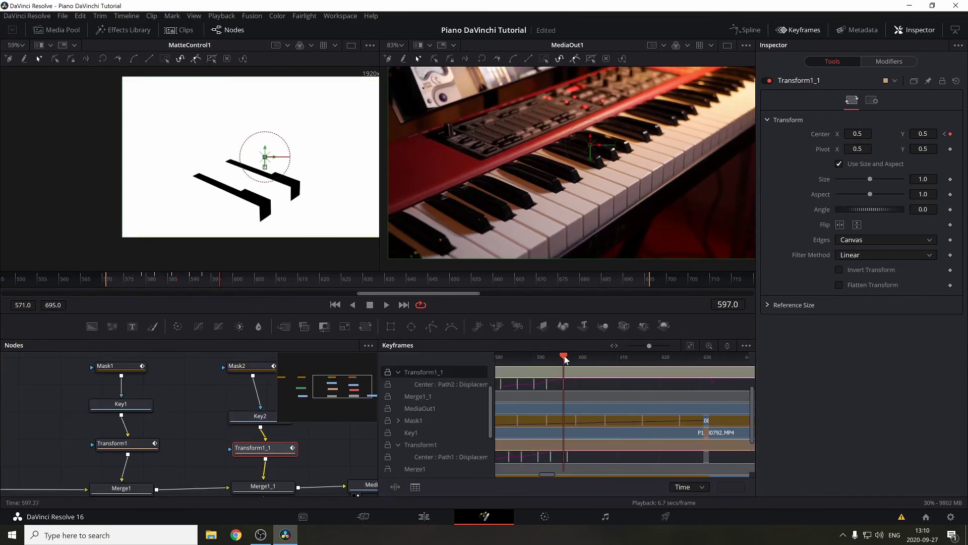
- Play the animated key presses from near the start of the timeline on the Edit page
drag(564, 357, 513, 357)
click(429, 518)
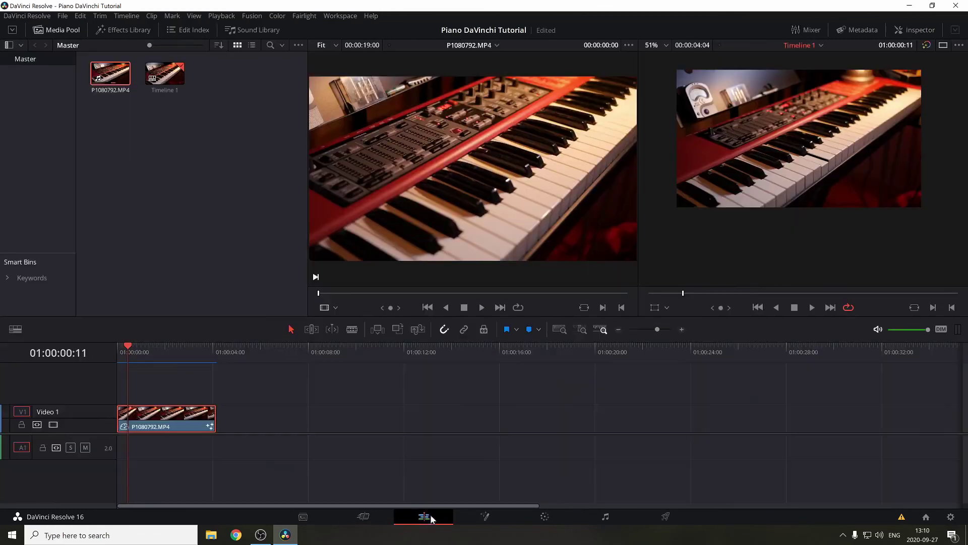
drag(128, 347, 125, 346)
key(space)
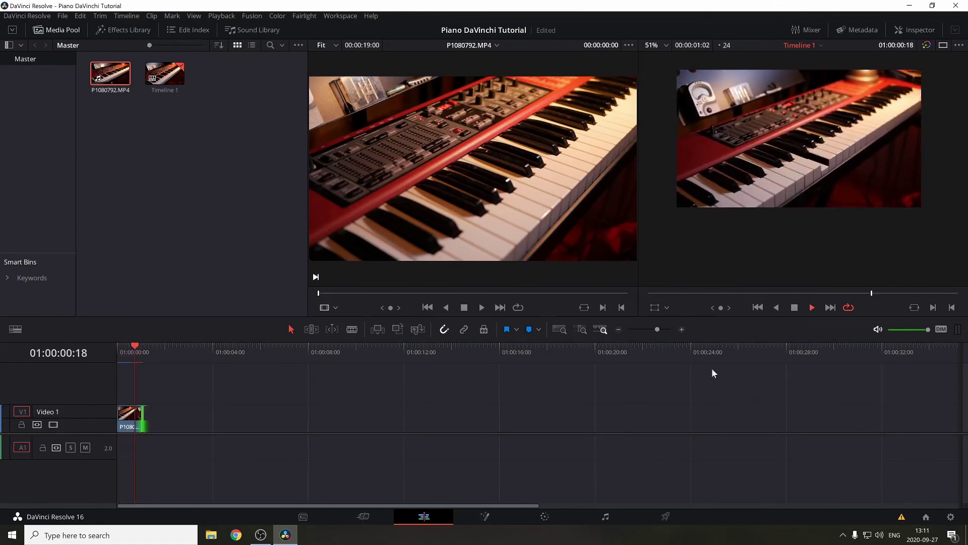